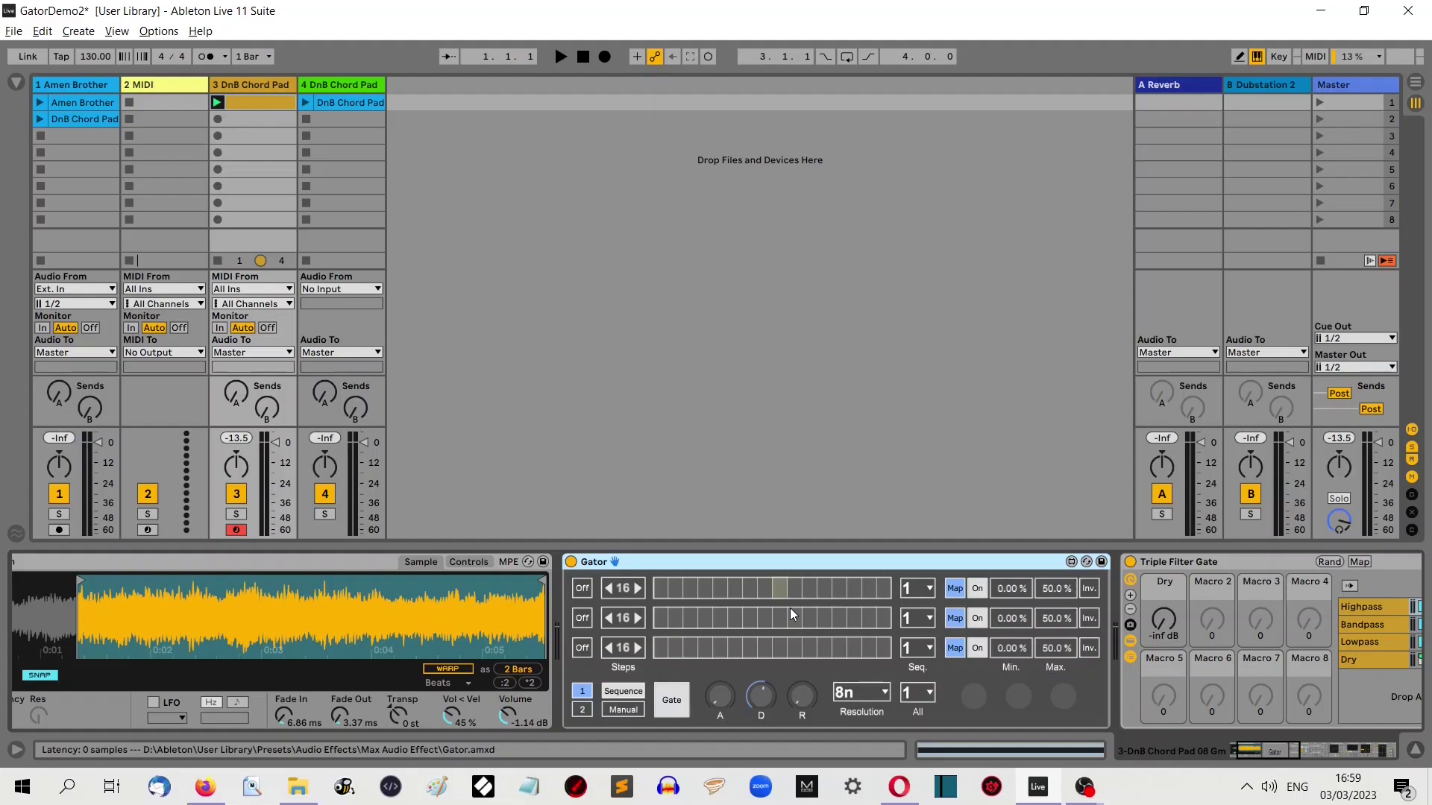
Examine the Highpass, Bandpass and Lowpass chains of the Triple Filter Gate rack.
drag(1267, 754, 1295, 760)
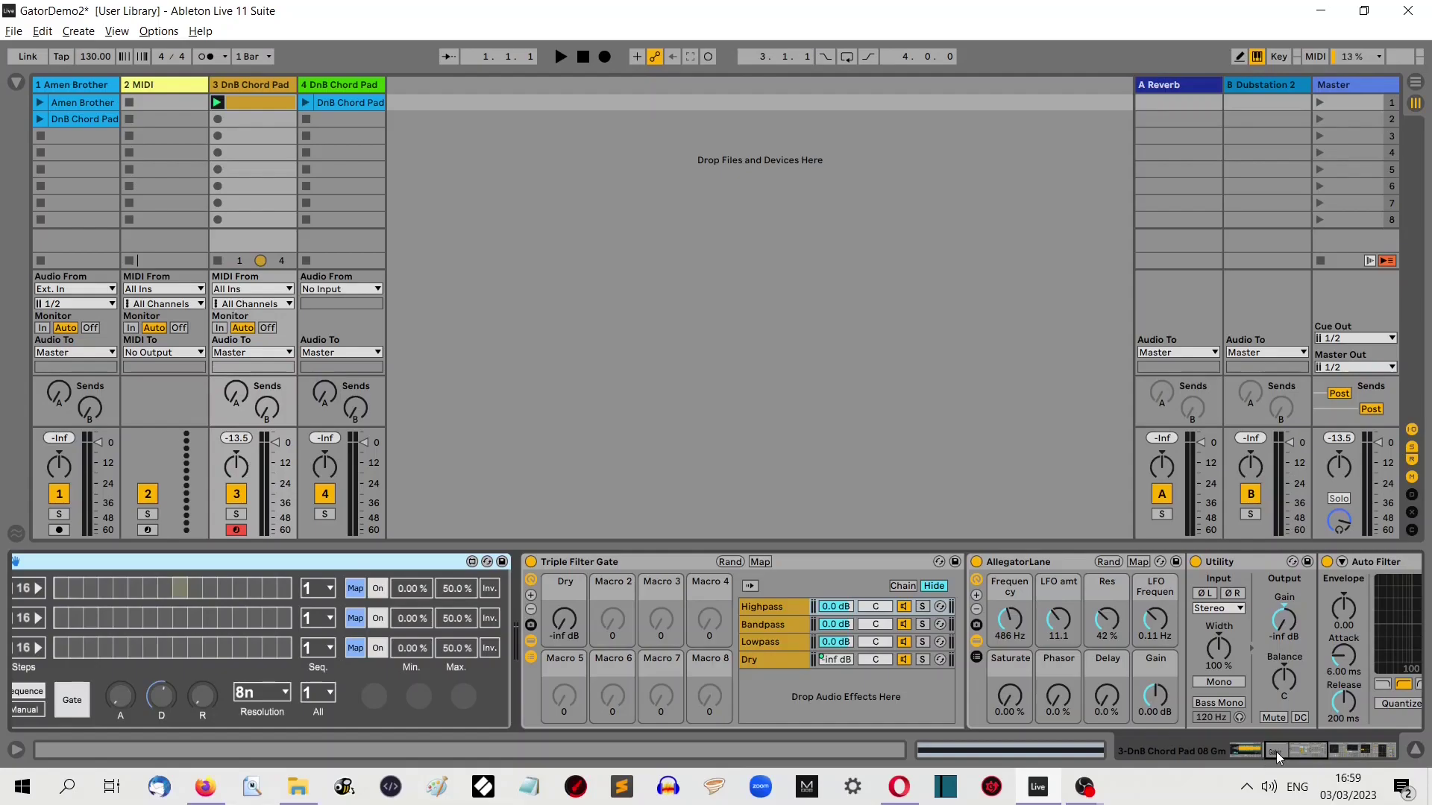
drag(1302, 749, 1295, 749)
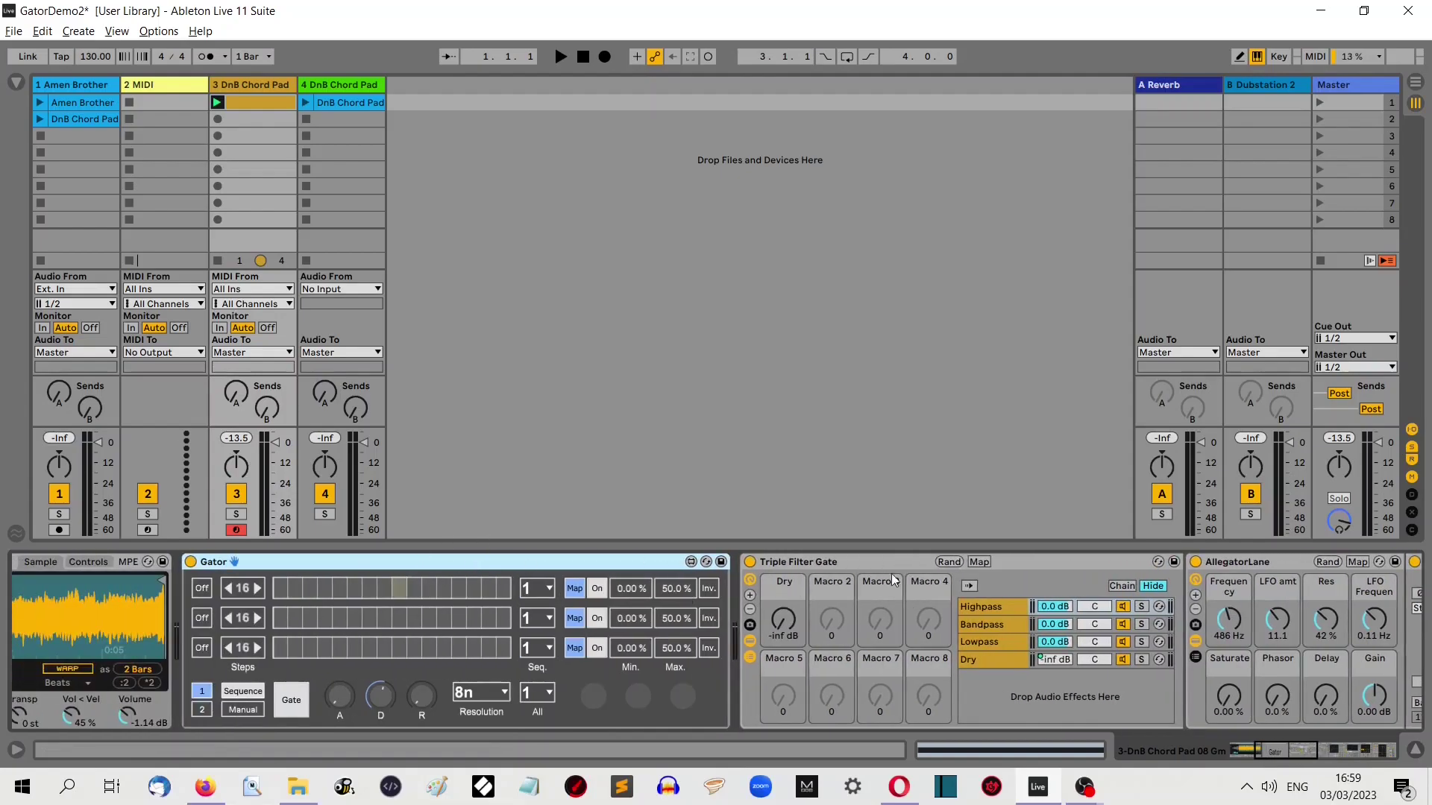
scroll(1027, 560, down, 5)
mouse_move(1328, 749)
mouse_down()
mouse_move(1299, 758)
mouse_move(1312, 757)
mouse_up()
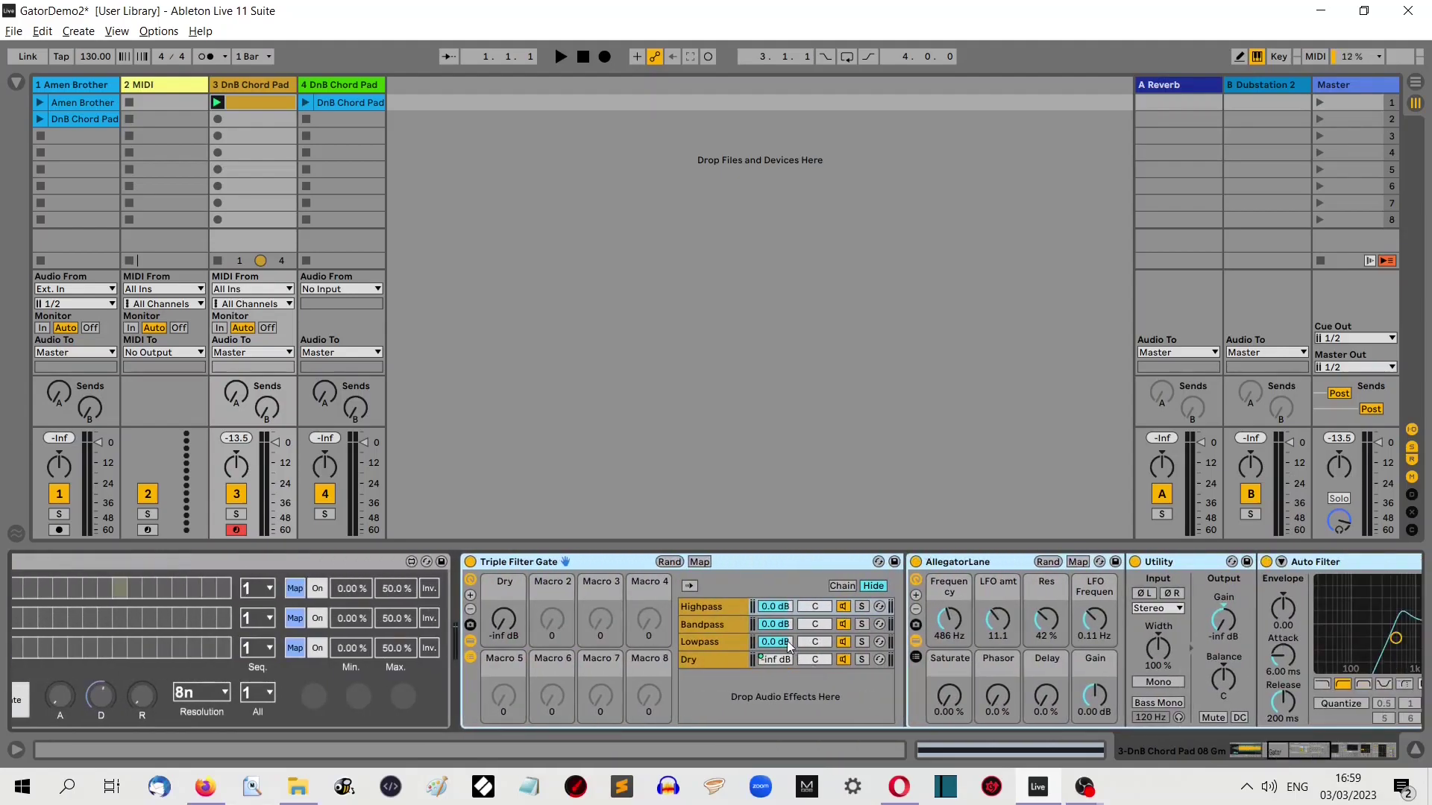
click(727, 611)
click(727, 623)
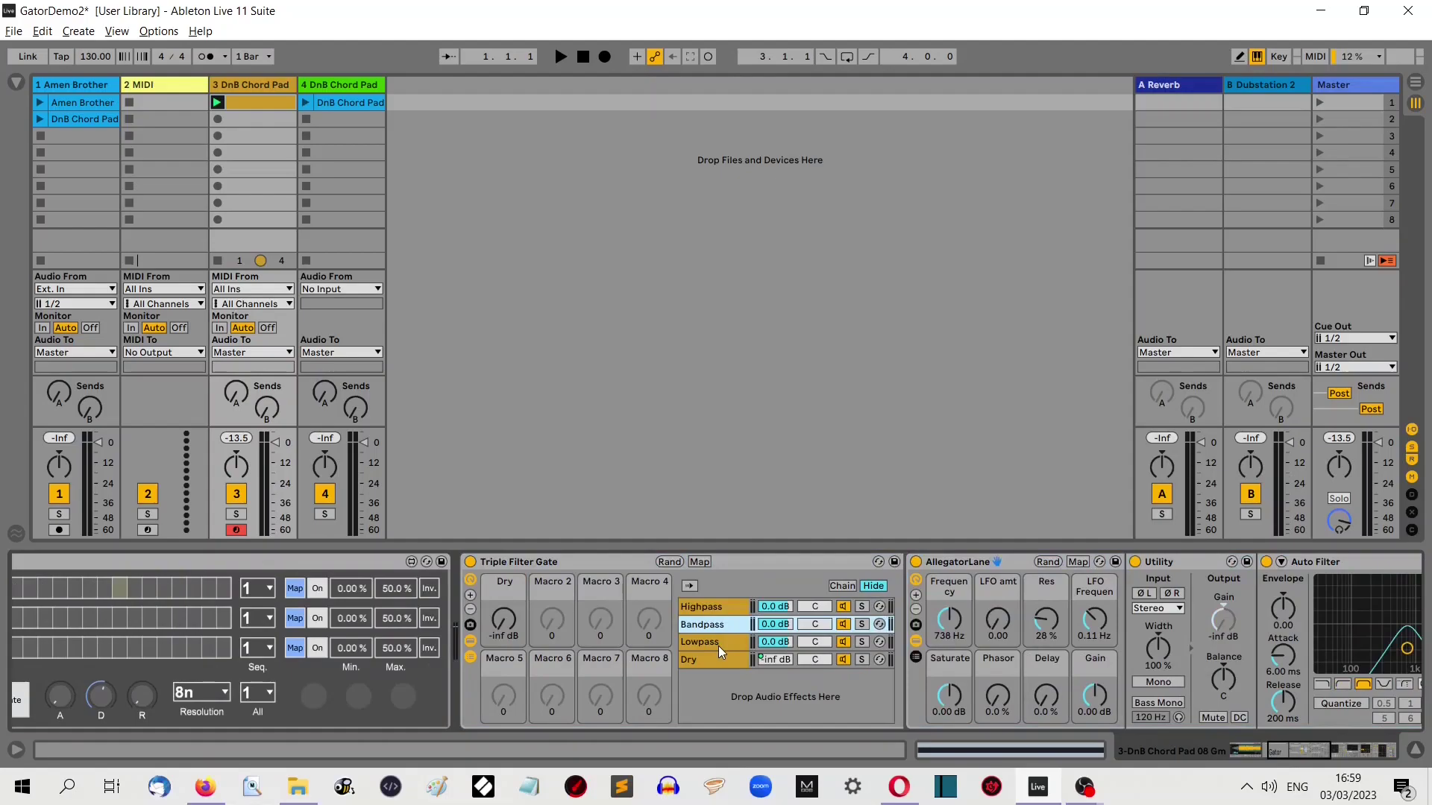
click(718, 643)
Select the Dry chain and raise the Triple Filter Gate's Dry macro to about -18.6 dB.
click(719, 667)
drag(513, 621, 513, 596)
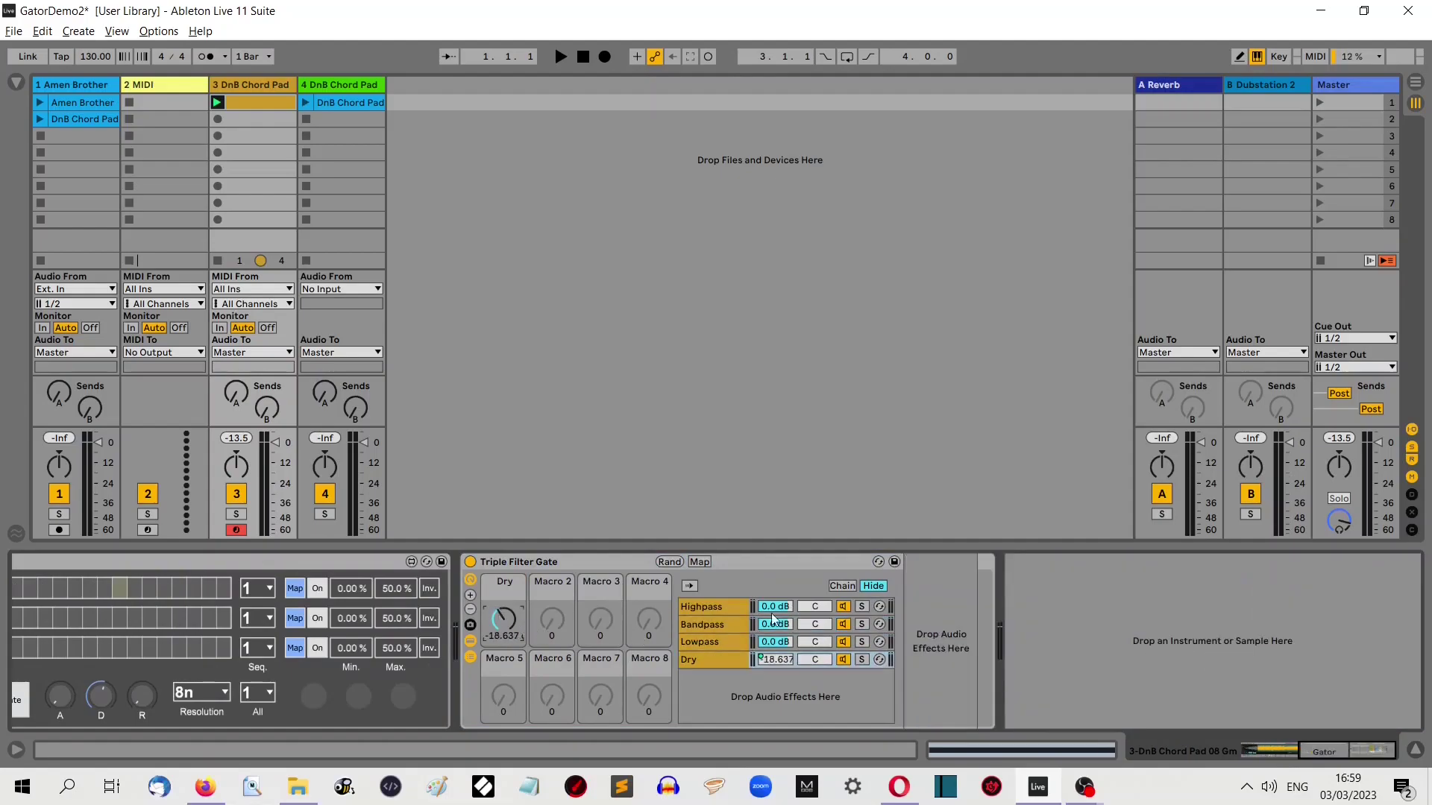
Map the first Gator lane to the Utility gain in the Highpass chain.
click(714, 607)
drag(1309, 754, 1319, 755)
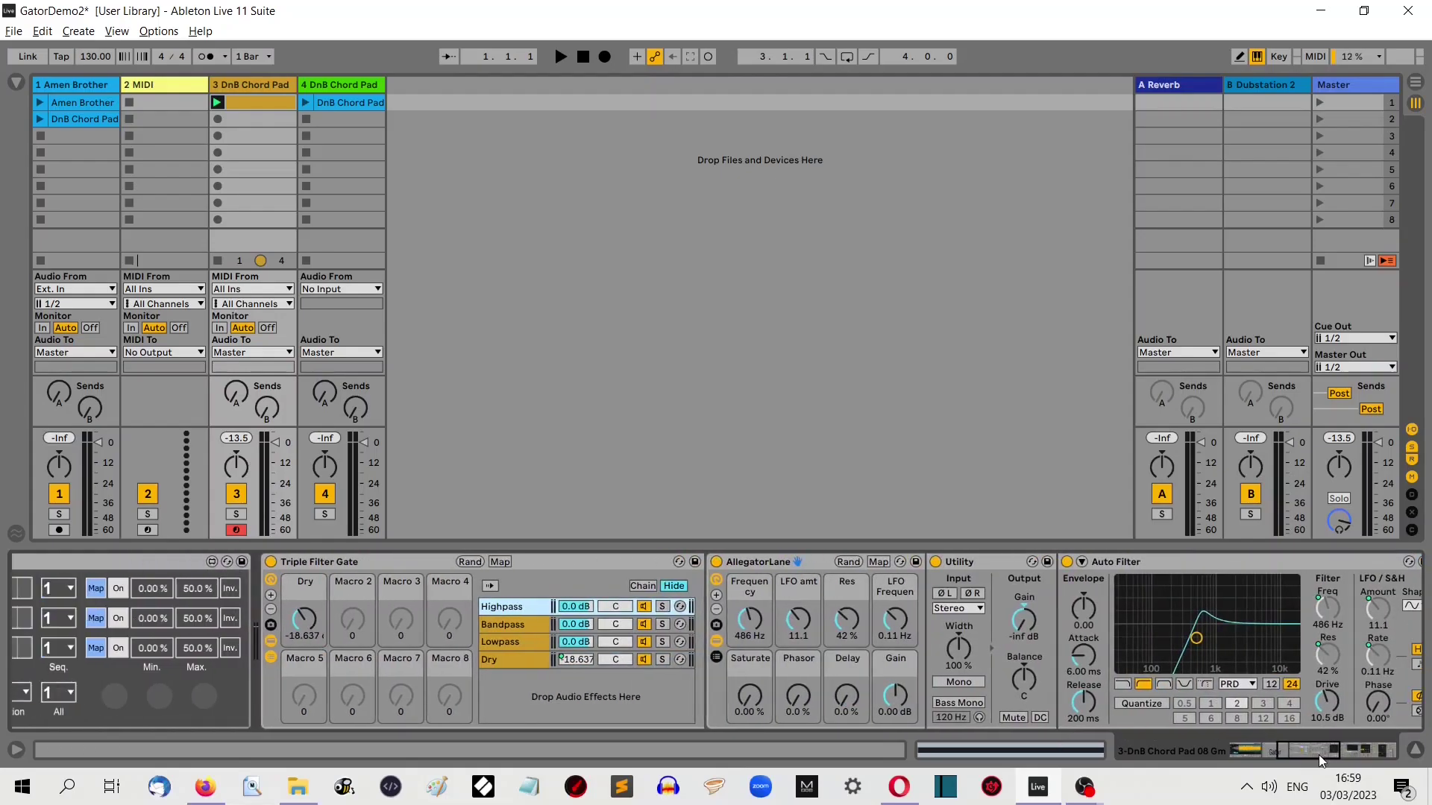
click(997, 558)
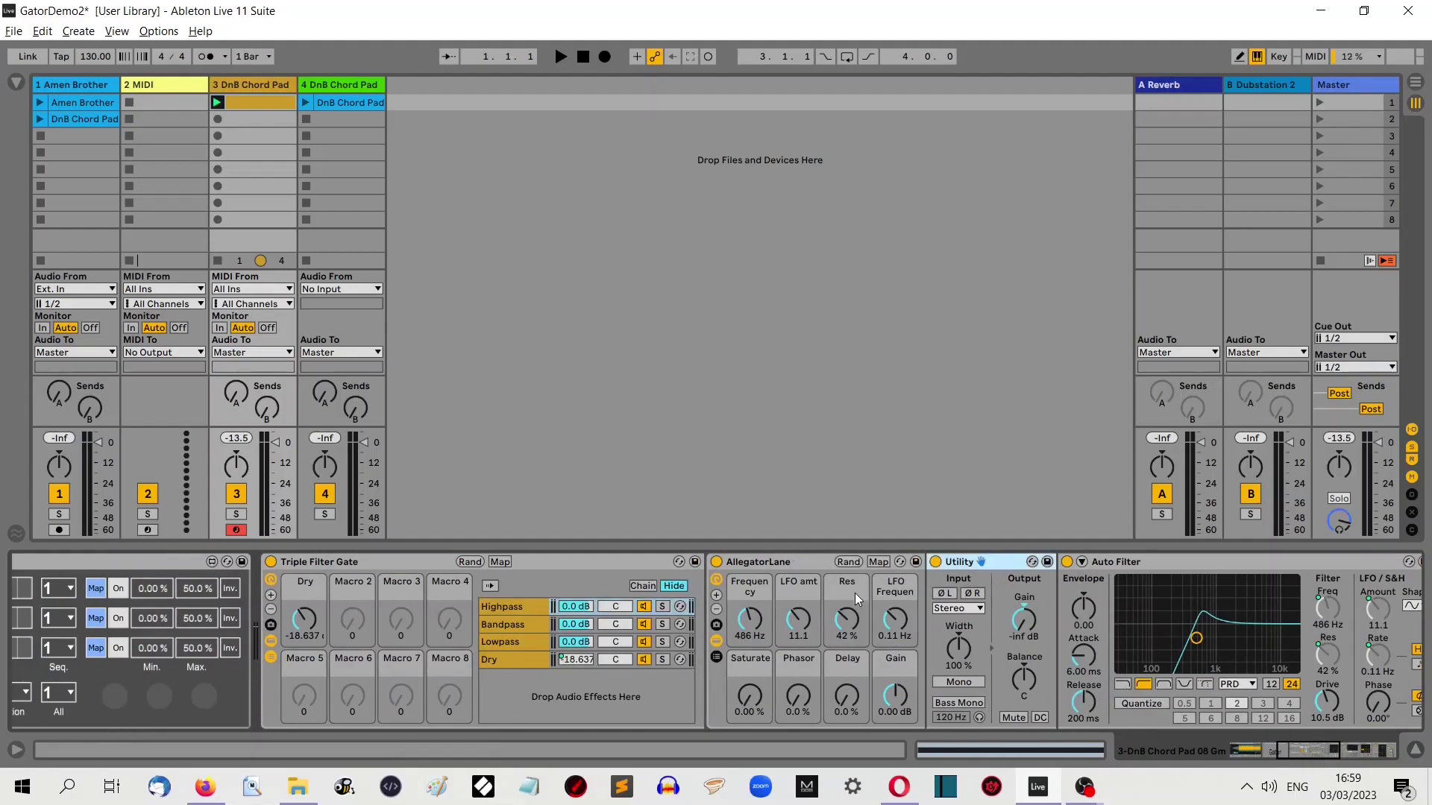
click(96, 590)
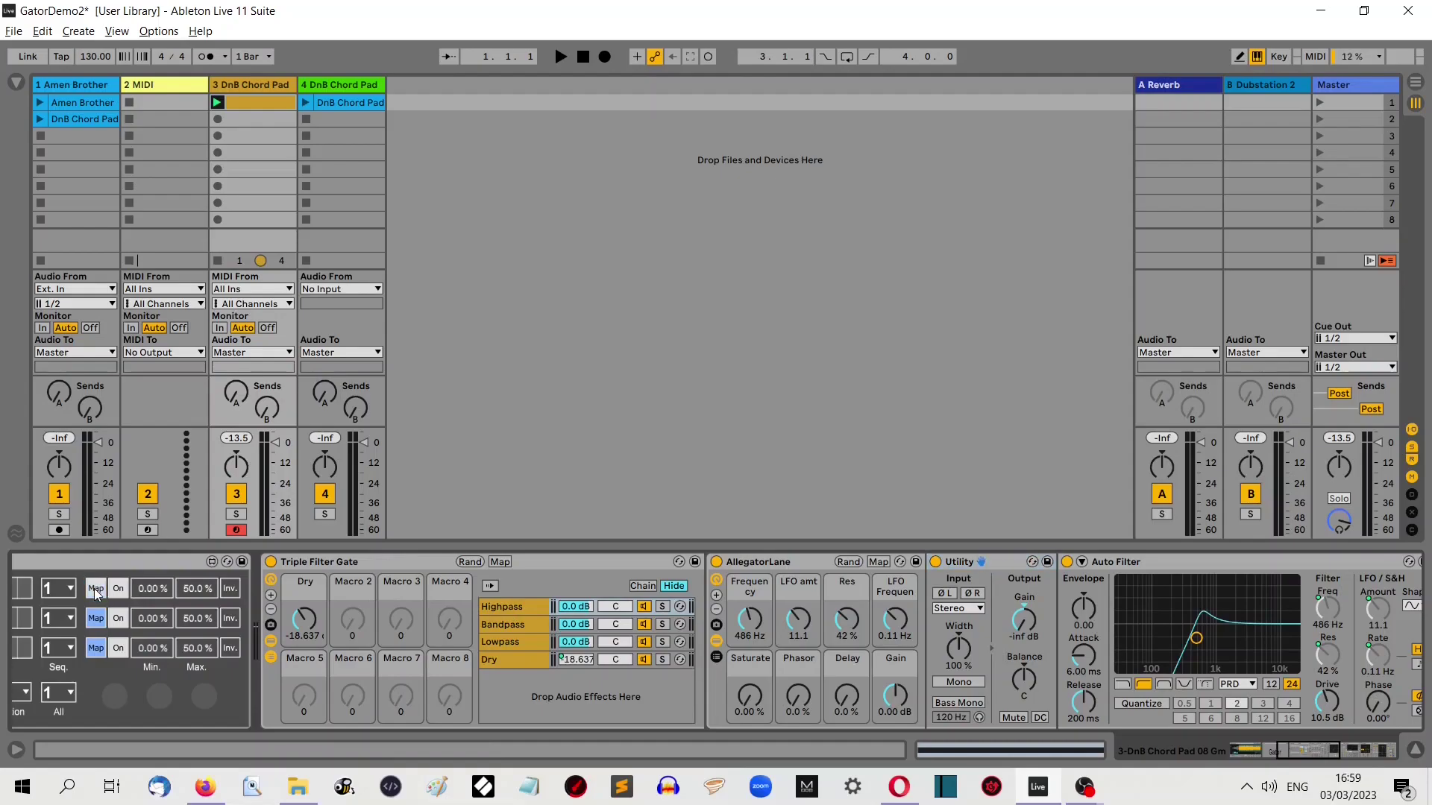
click(1021, 619)
Review the Highpass, Bandpass and Lowpass chains and the effects from Auto Filter to Limiter in the Highpass chain.
click(516, 611)
click(516, 627)
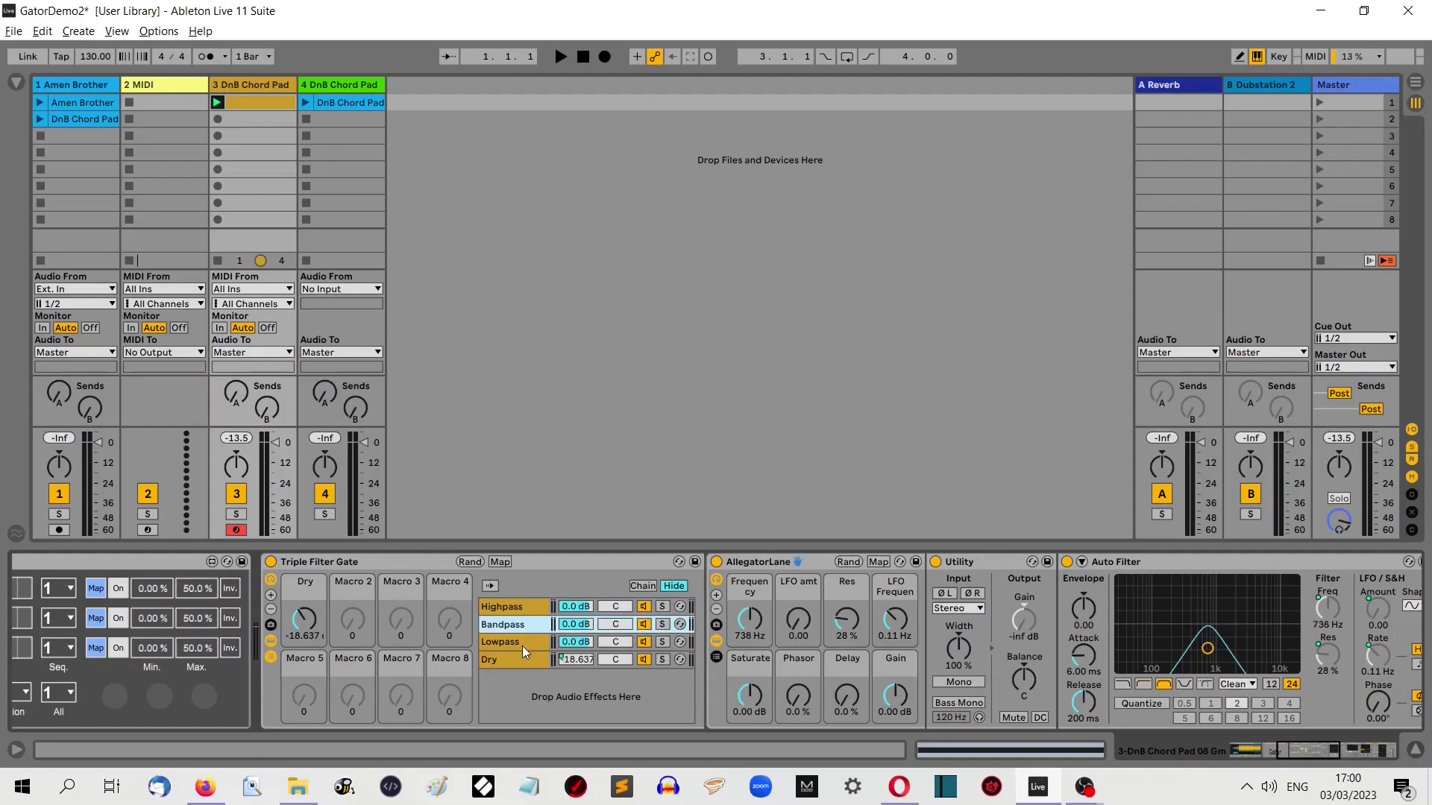
click(522, 644)
click(516, 607)
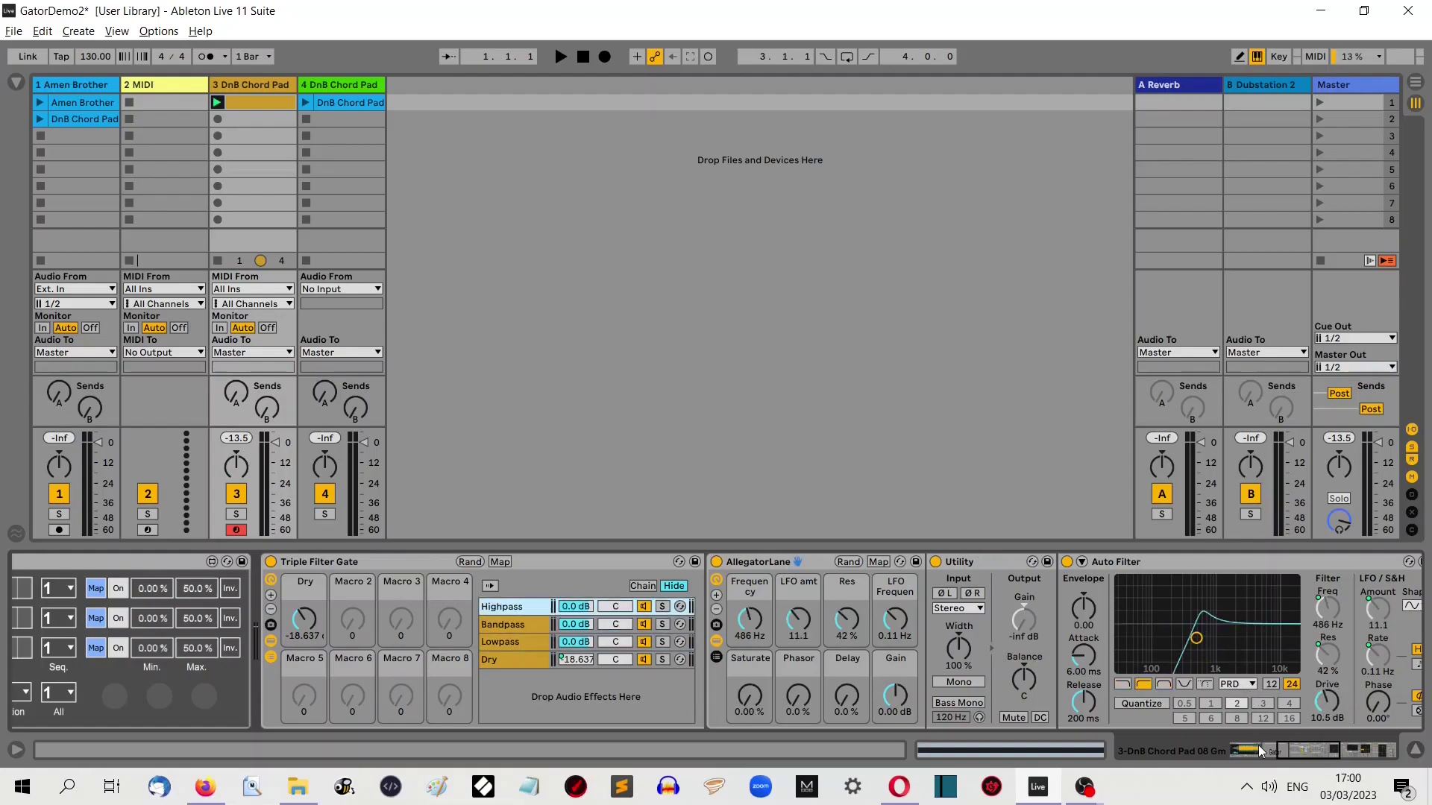
drag(1314, 755, 1370, 754)
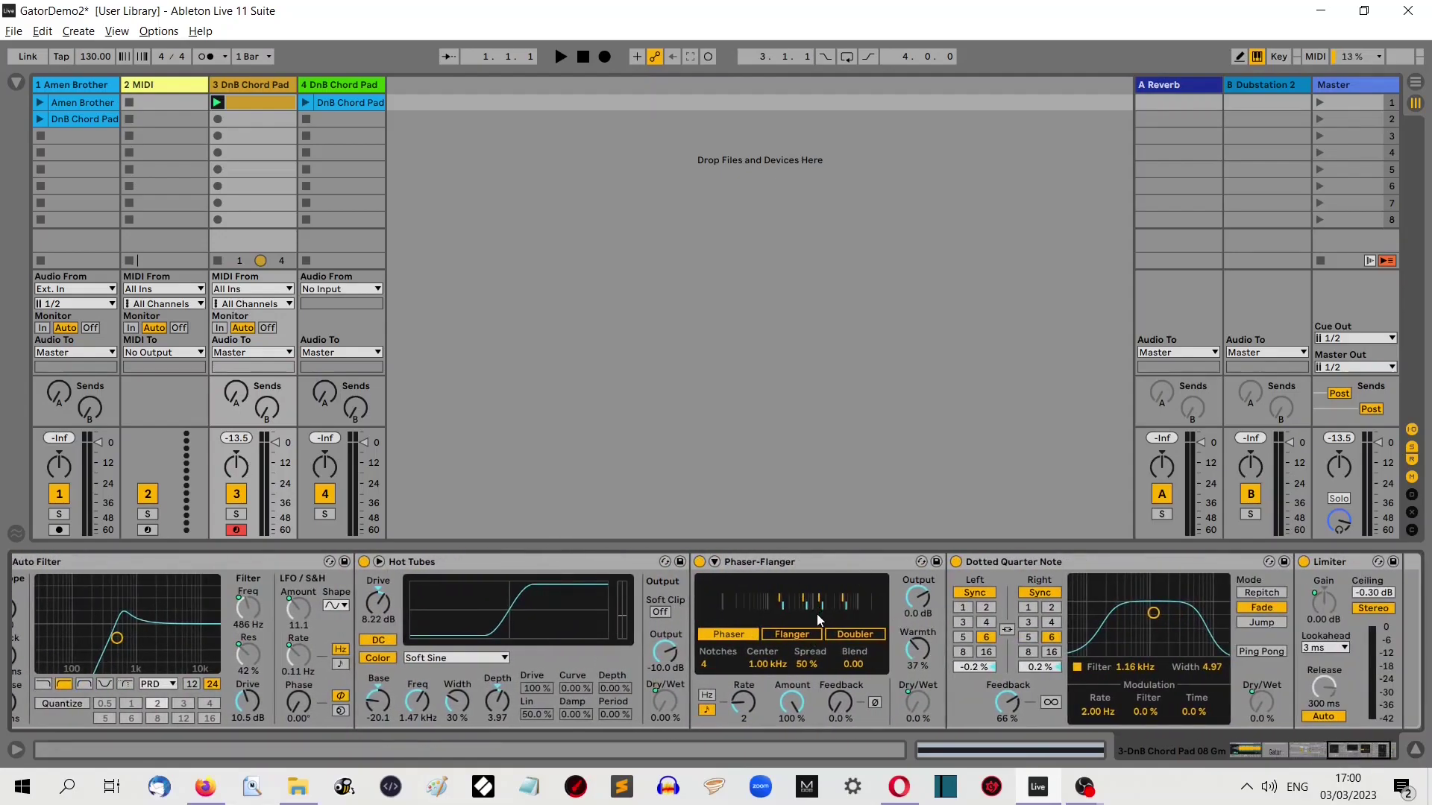
drag(1354, 749, 1304, 761)
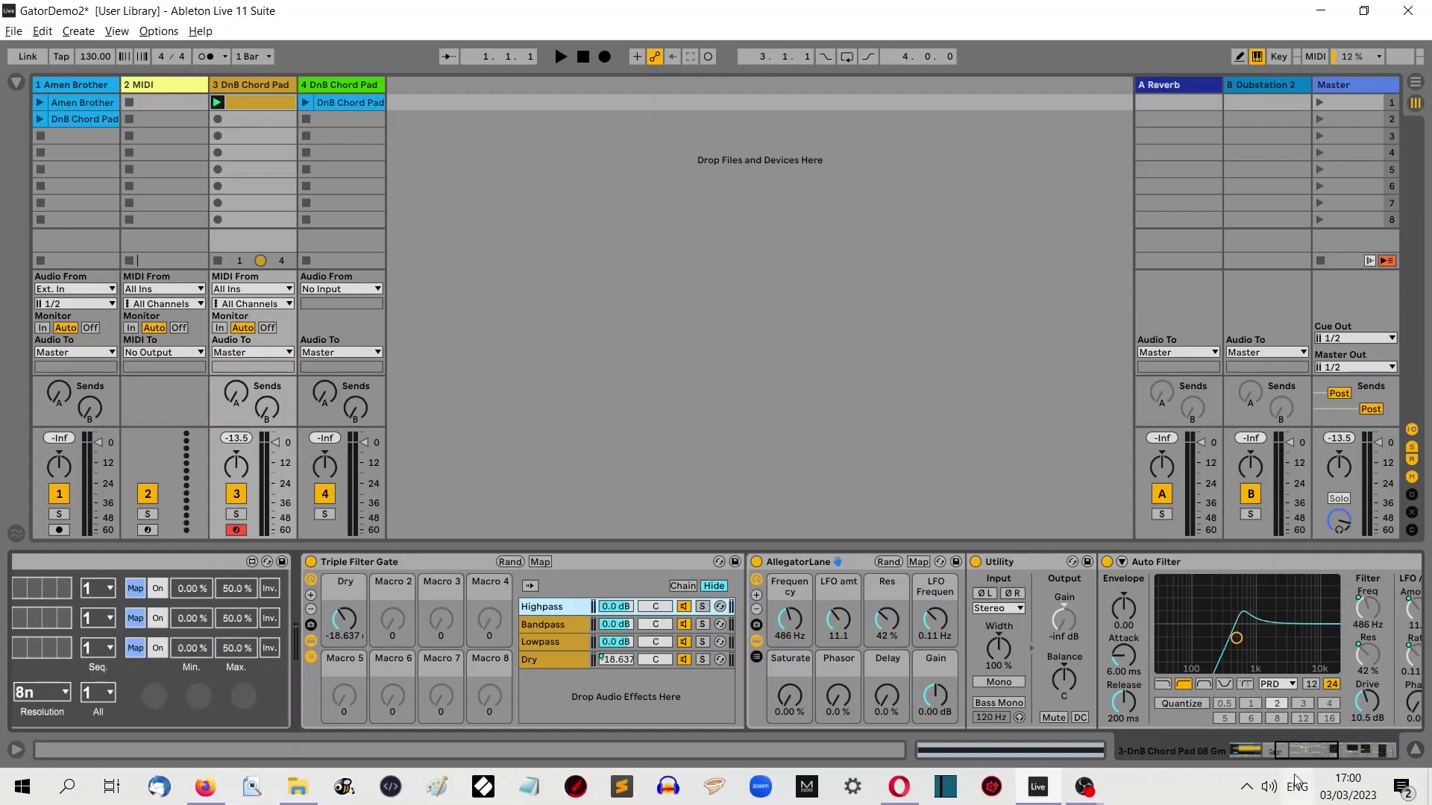
Launch the first clip on the 3 DnB Chord Pad track to hear the pad playing.
drag(1309, 750, 1256, 756)
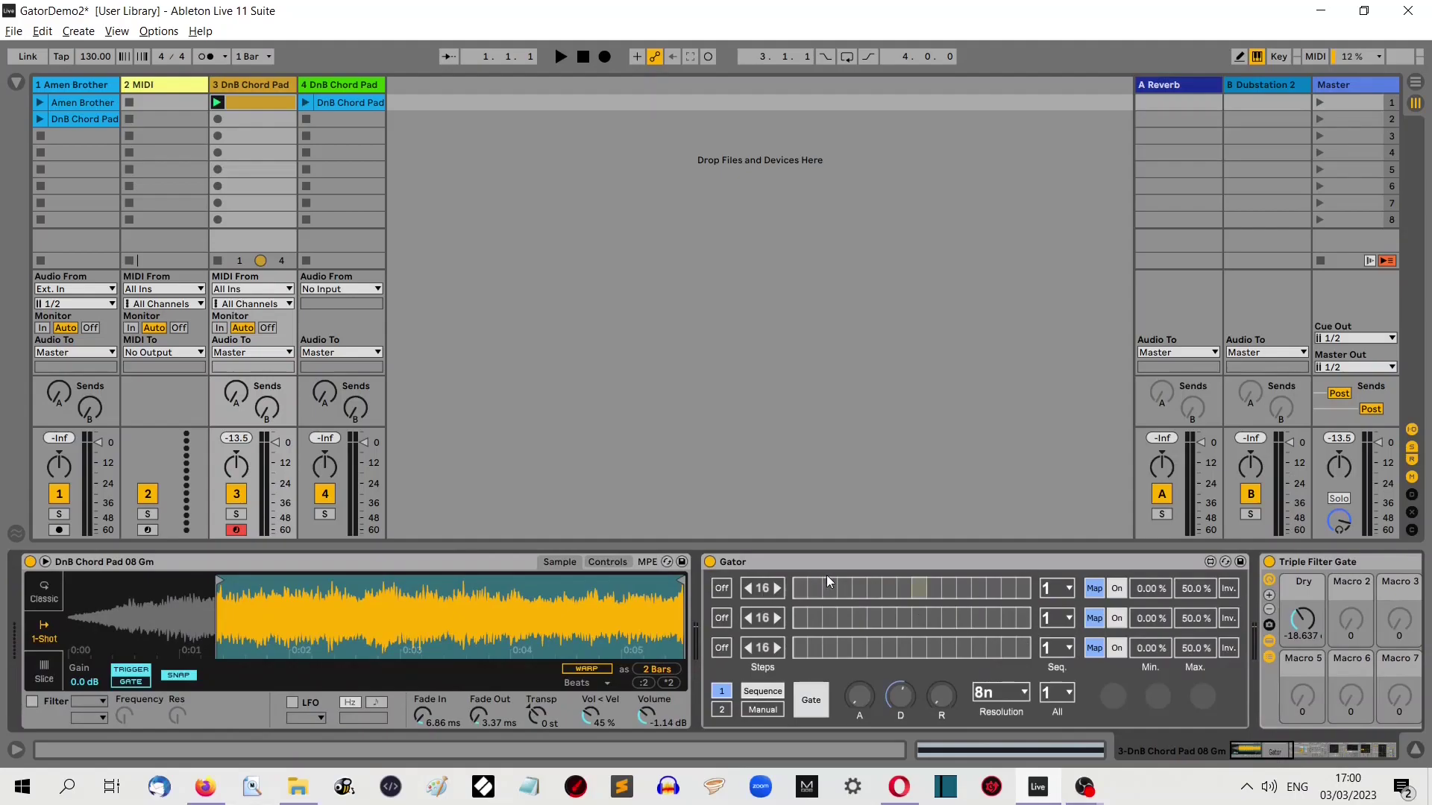
click(400, 559)
click(216, 102)
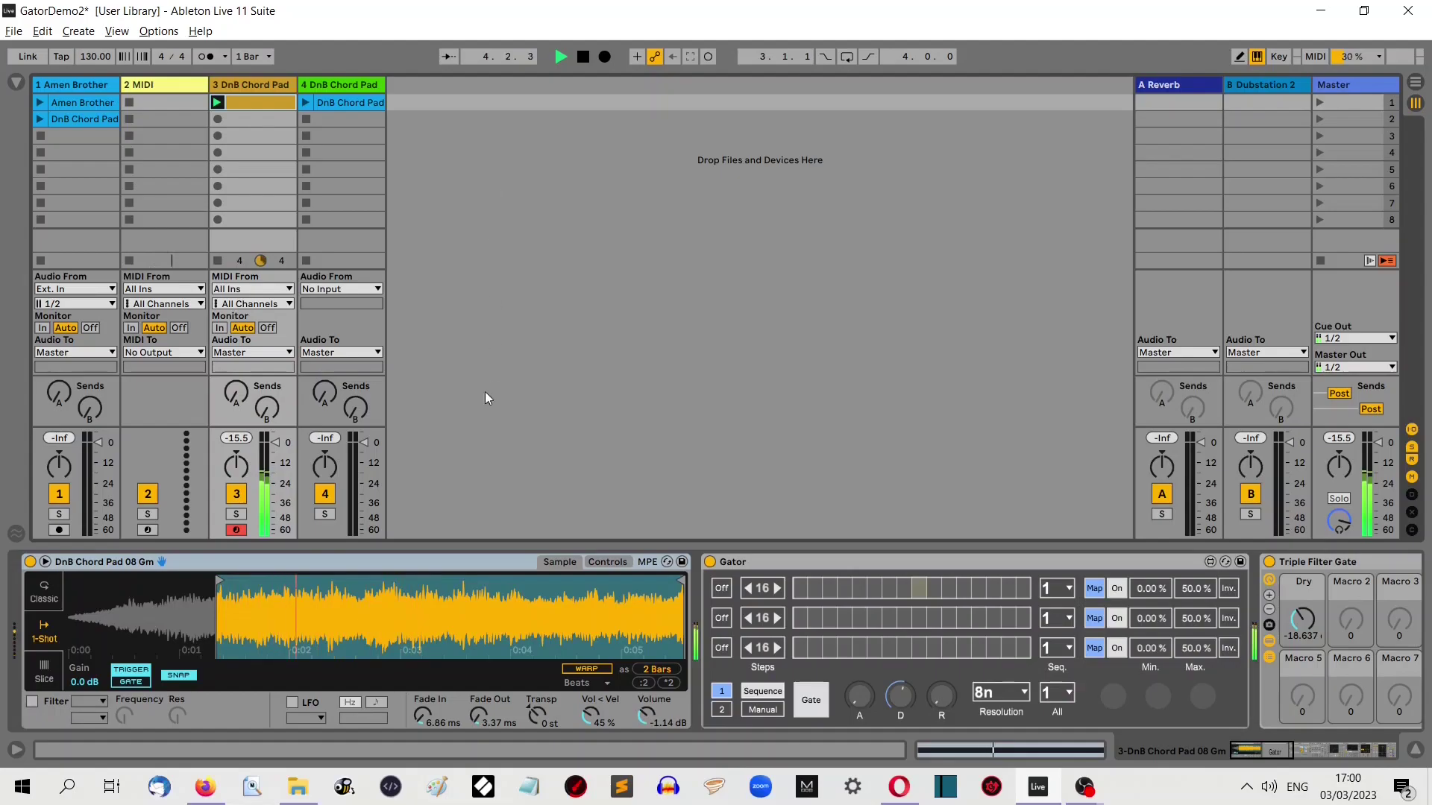
click(450, 565)
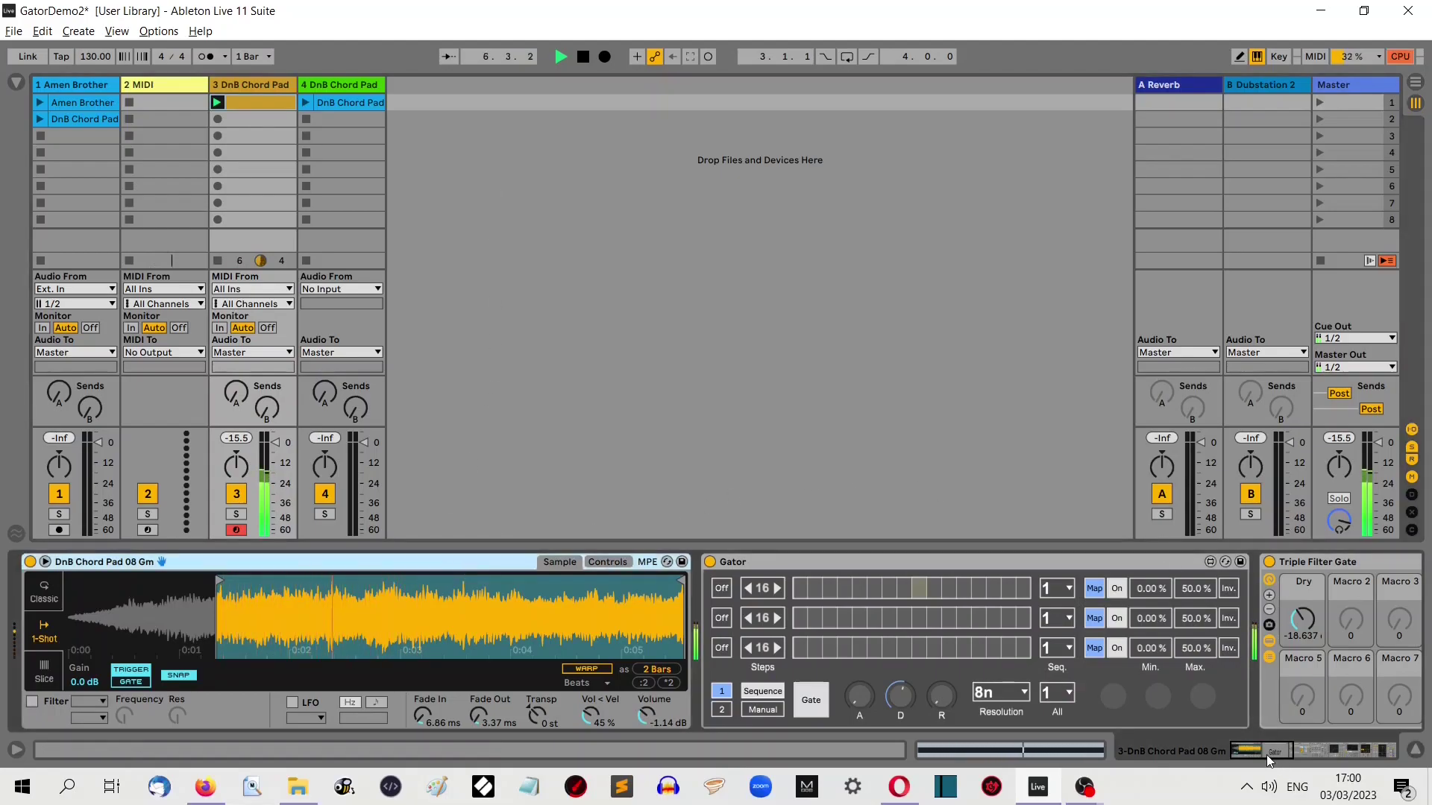
Turn the Triple Filter Gate's Dry macro down to -inf dB and select the Lowpass chain.
drag(1266, 754, 1273, 755)
drag(1141, 619, 1142, 671)
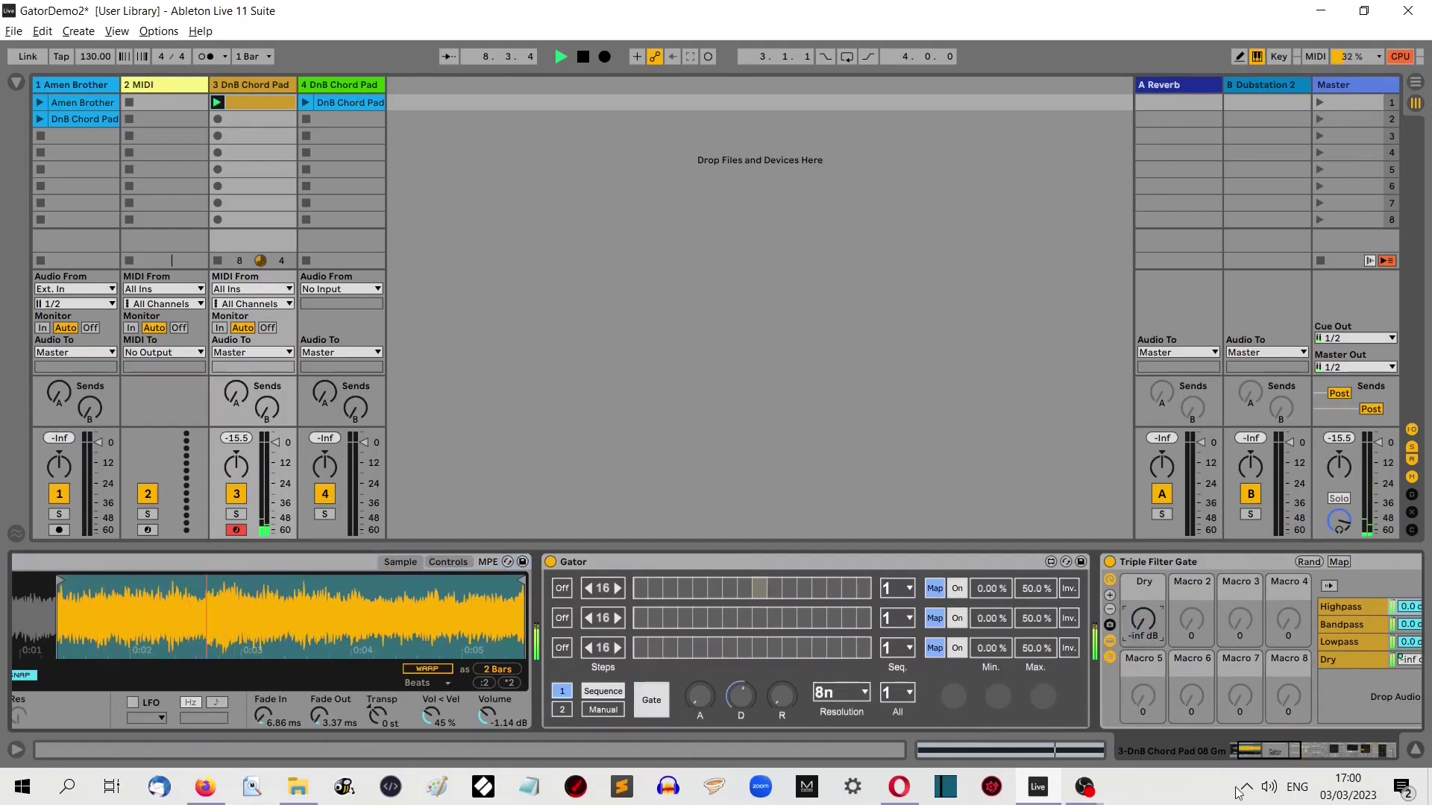
drag(1284, 760, 1294, 755)
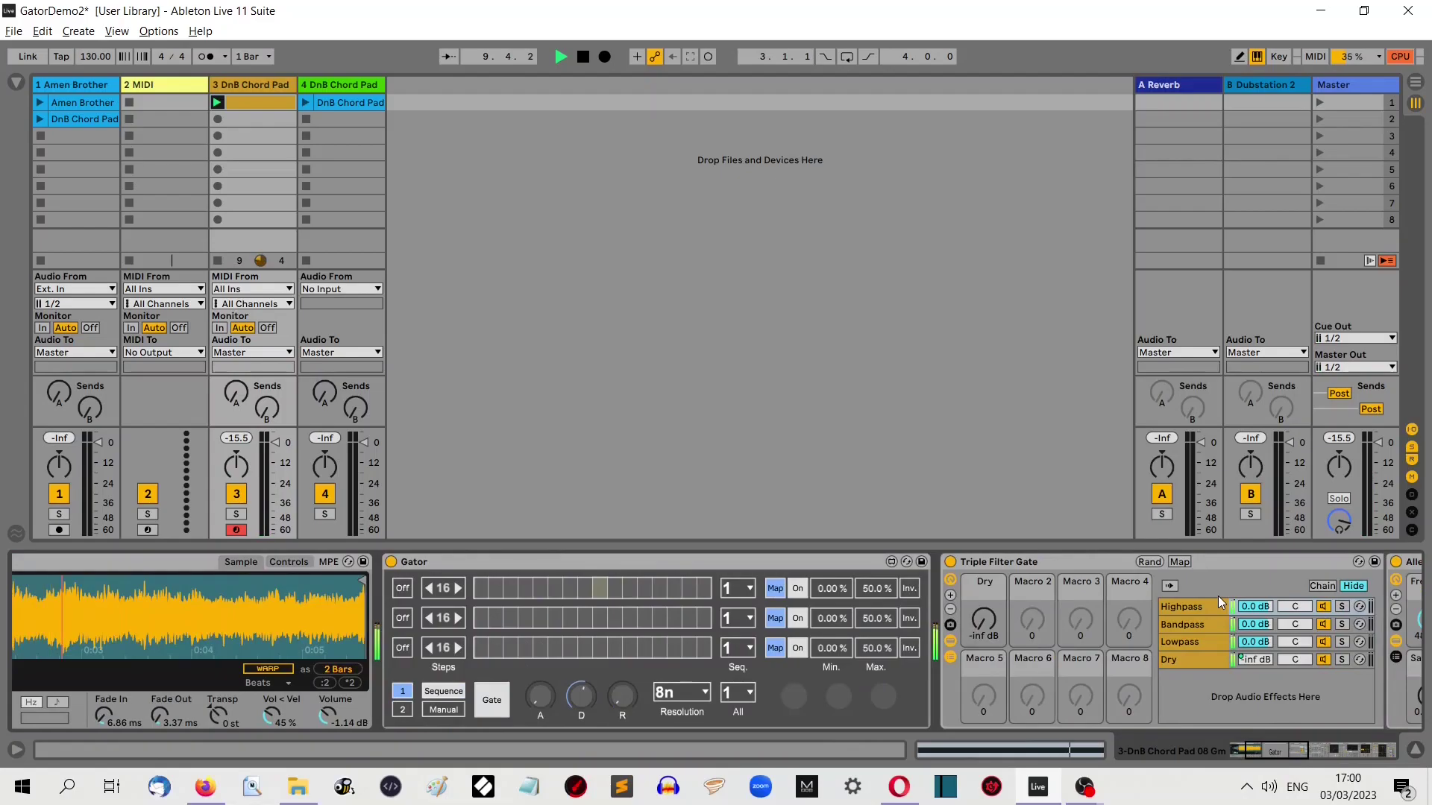
click(1205, 625)
click(1205, 643)
Switch on the first Gator lane and activate its steps 1, 5, 9 and 13.
drag(1272, 753, 1123, 701)
click(722, 588)
click(801, 588)
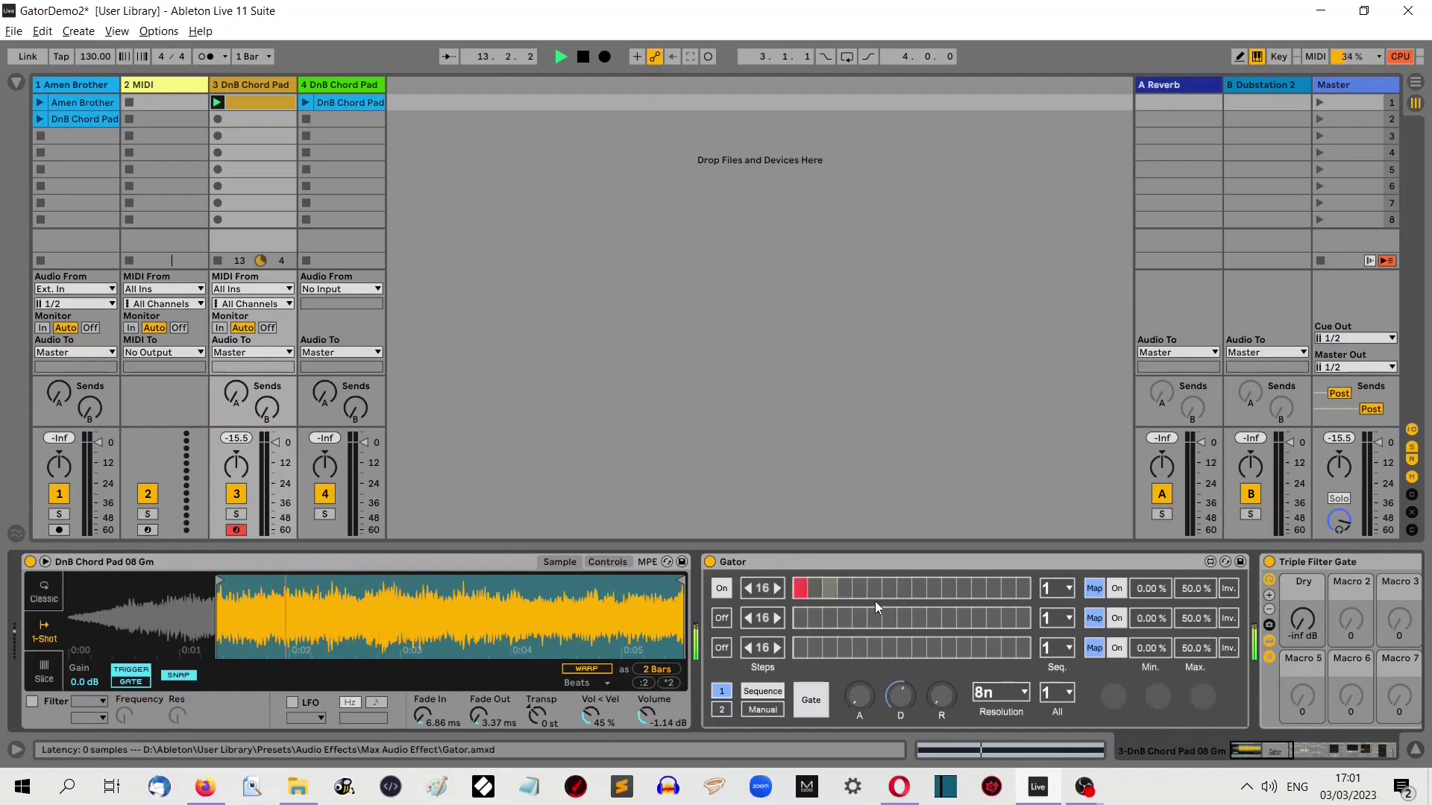
click(916, 589)
click(977, 589)
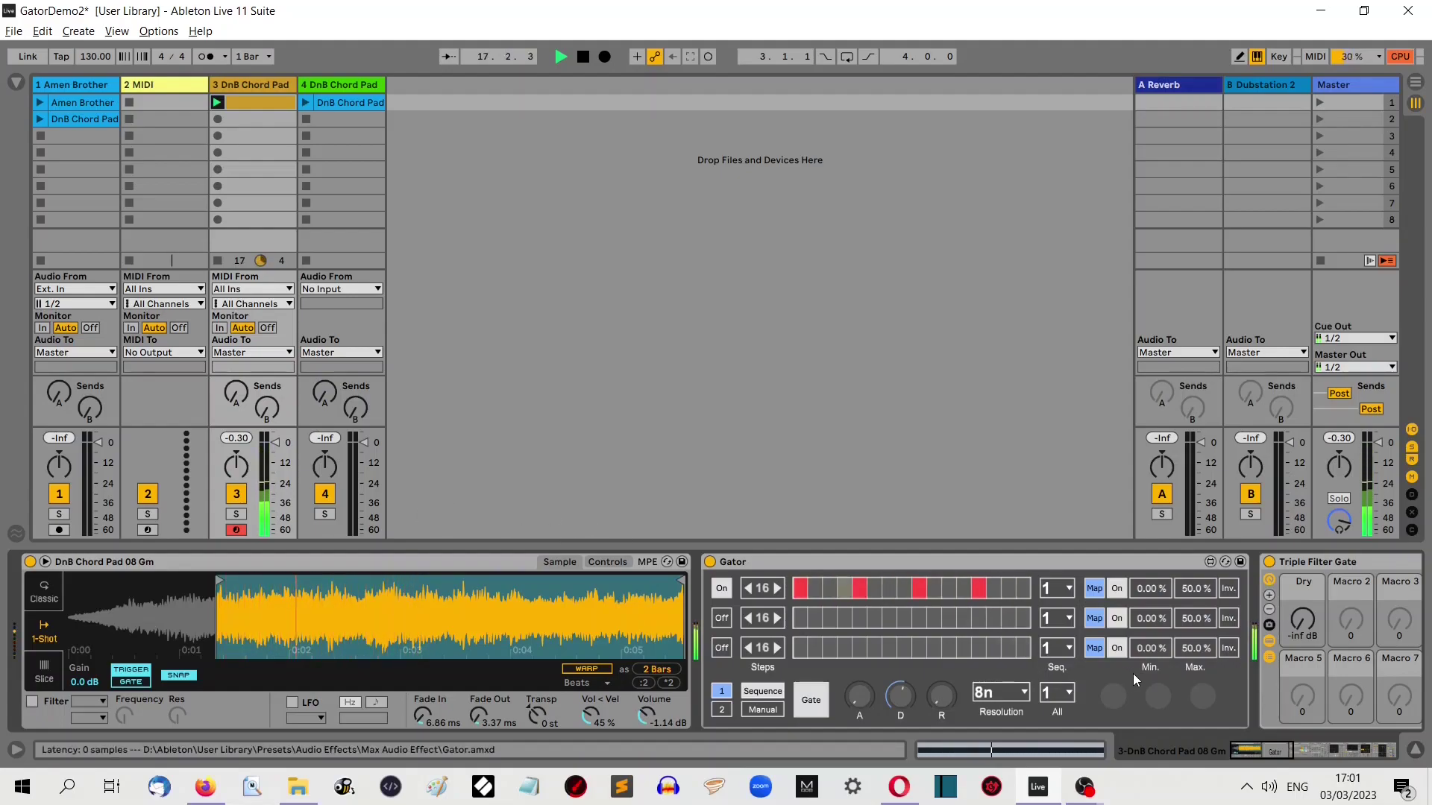
Select the Highpass chain and examine how the Gator lane drives its Utility gain and the following effects.
drag(1274, 746, 1313, 746)
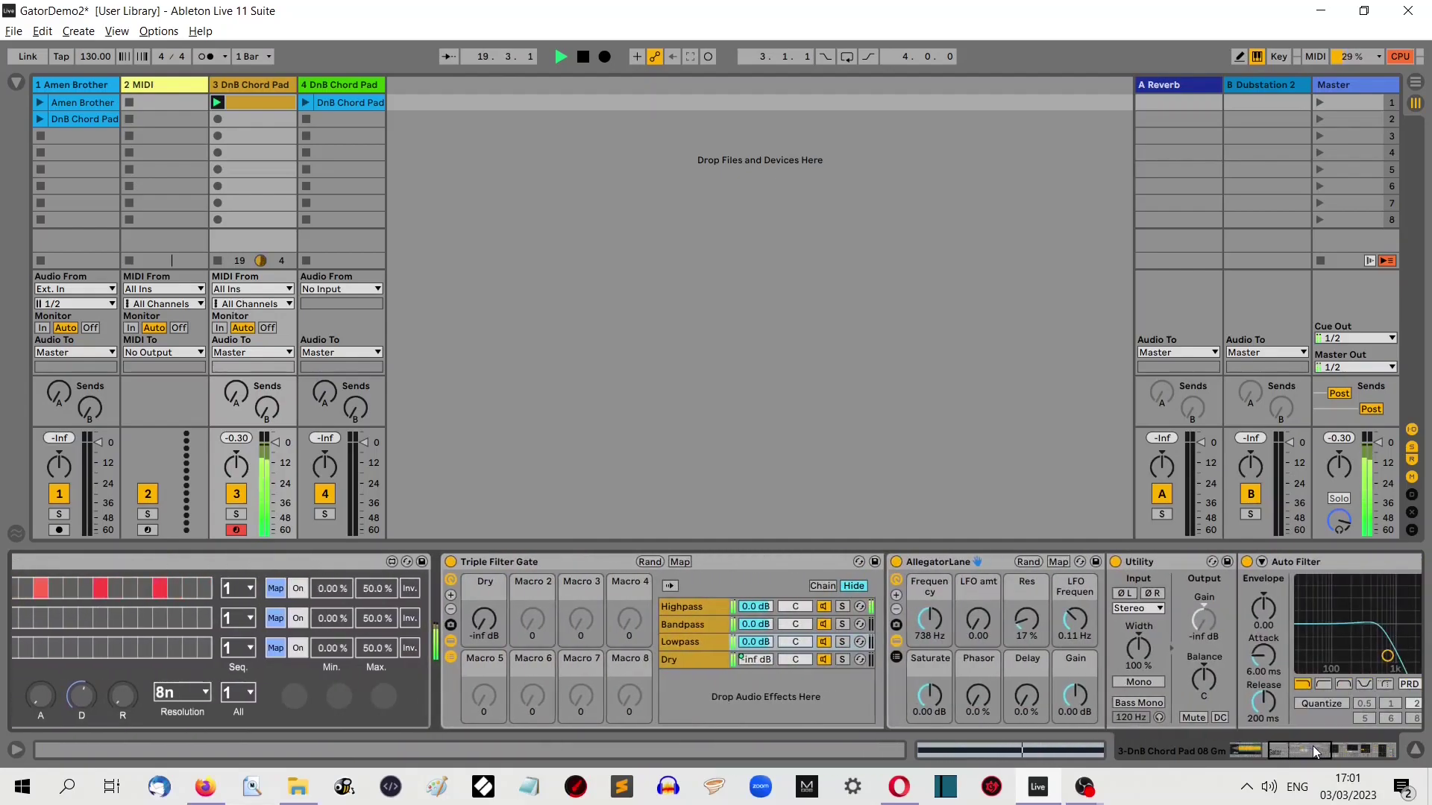
click(688, 604)
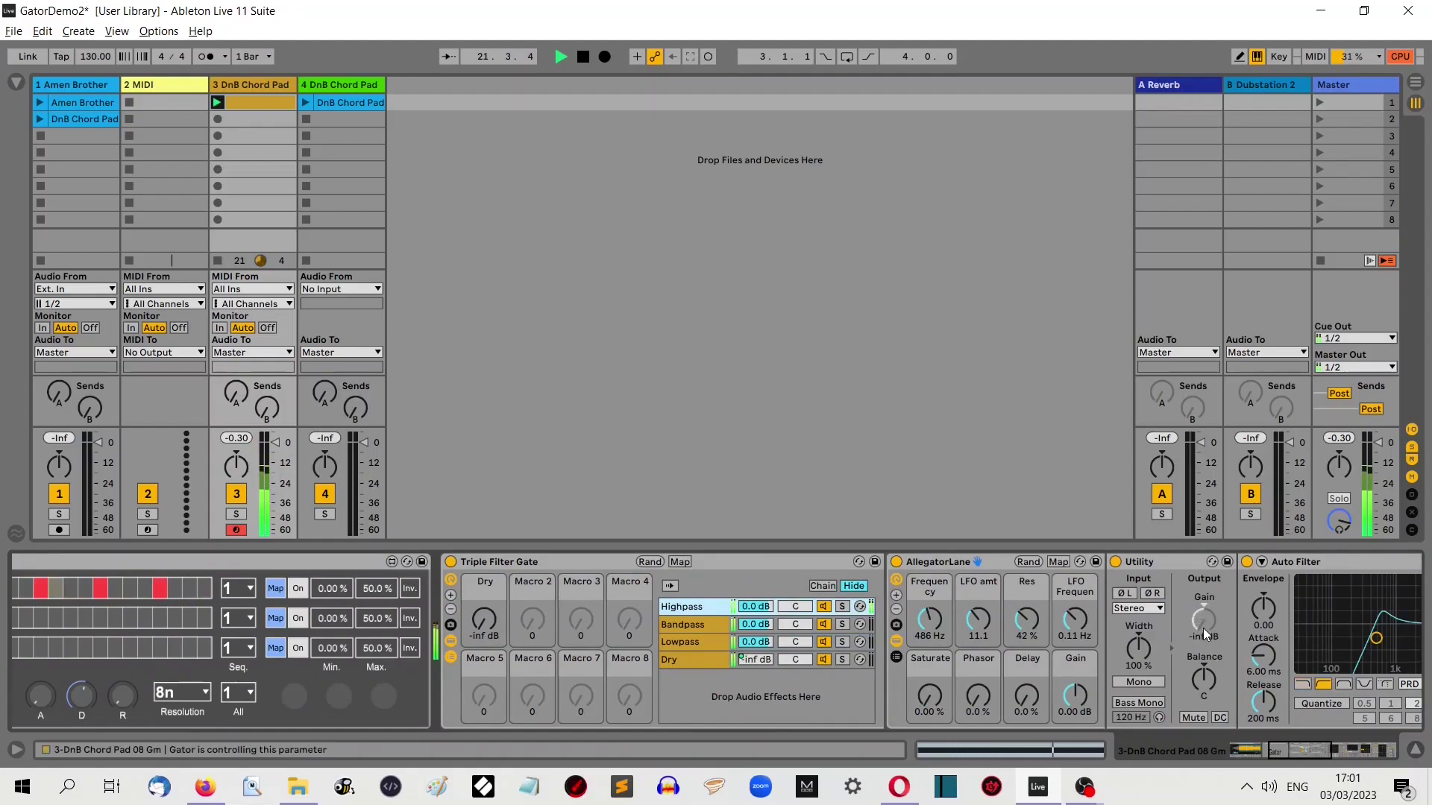
drag(1308, 750, 1327, 750)
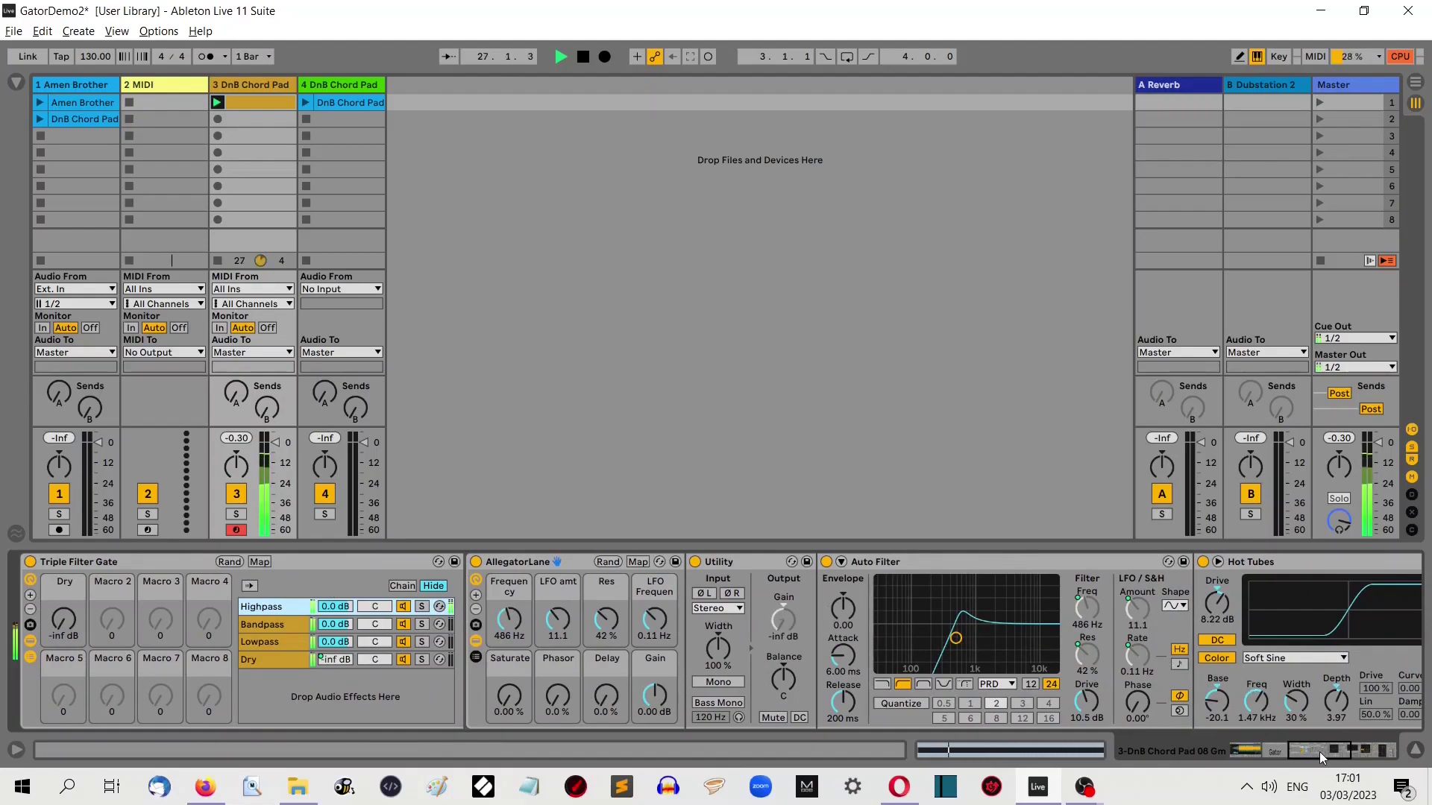
drag(1320, 752, 1301, 753)
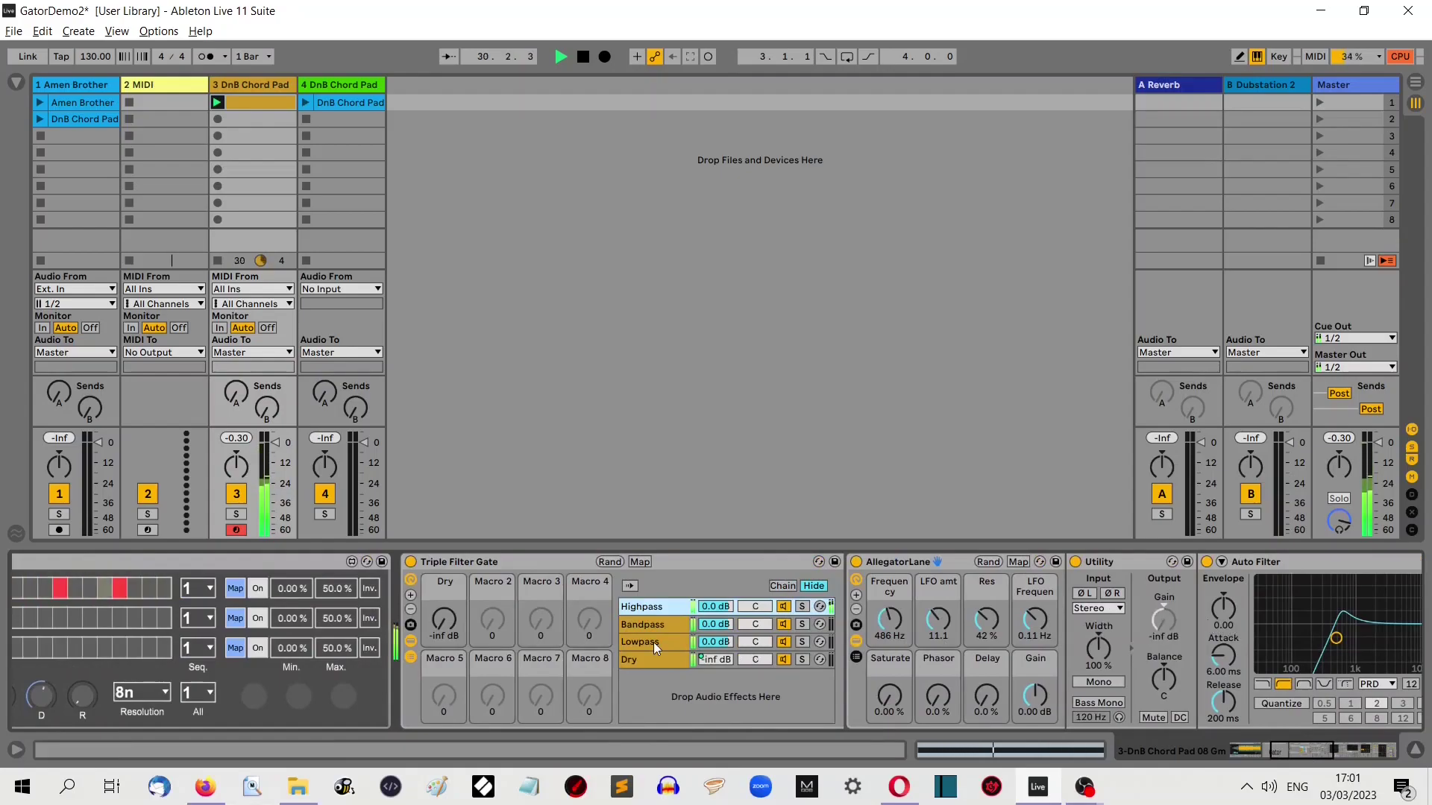
Try the Gator's resolution at 16n and 32n, and set it back to 8n.
drag(1300, 752, 1259, 754)
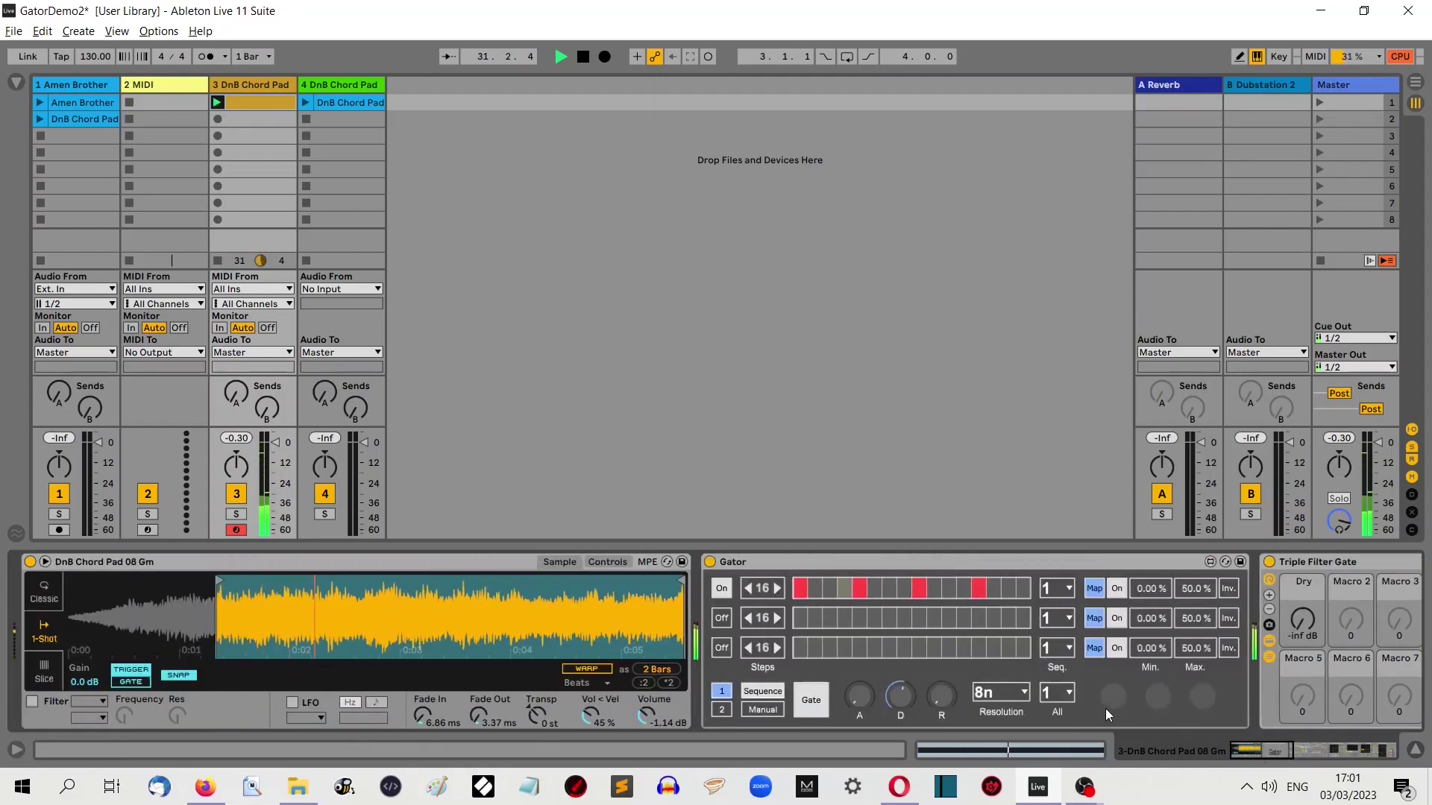
click(1021, 693)
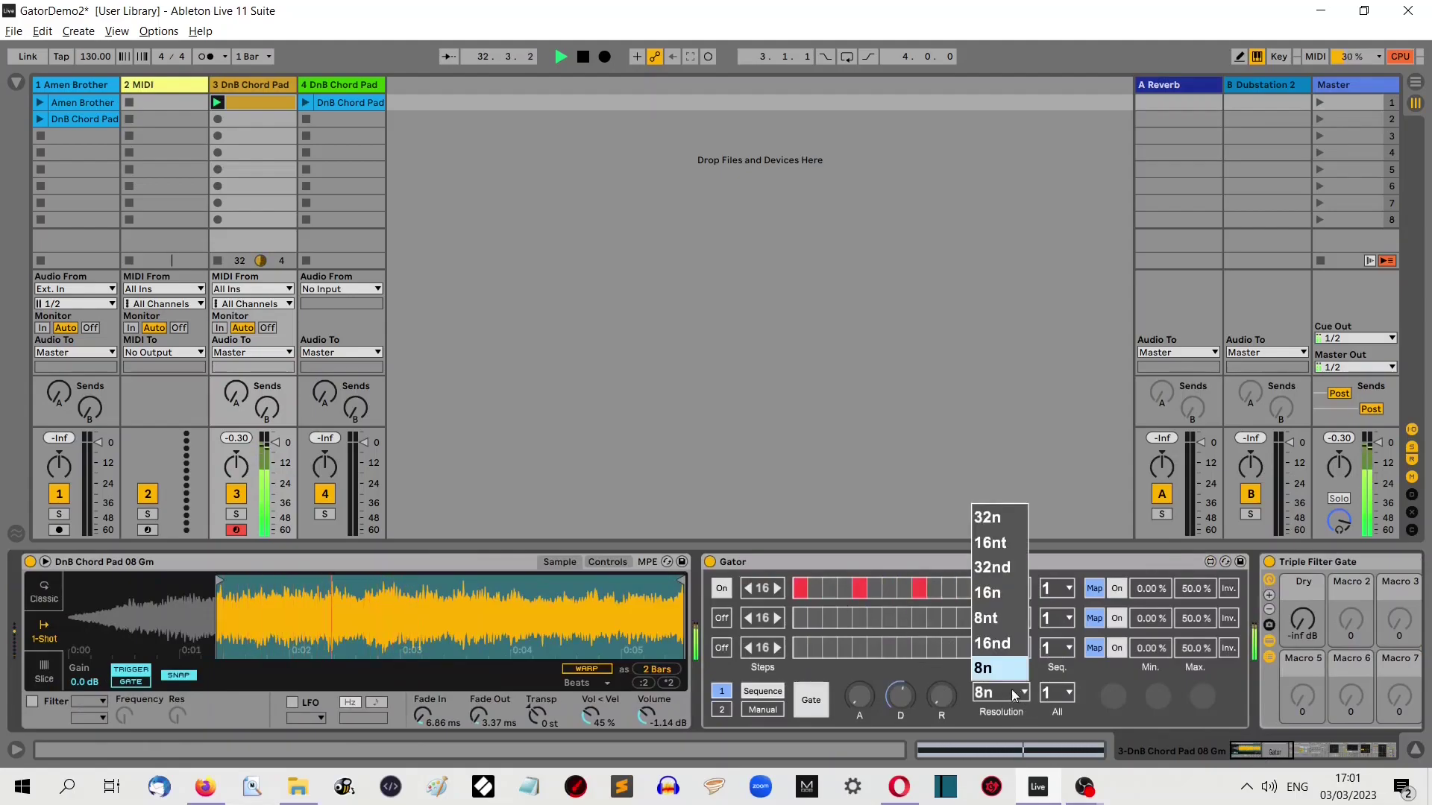
click(1000, 596)
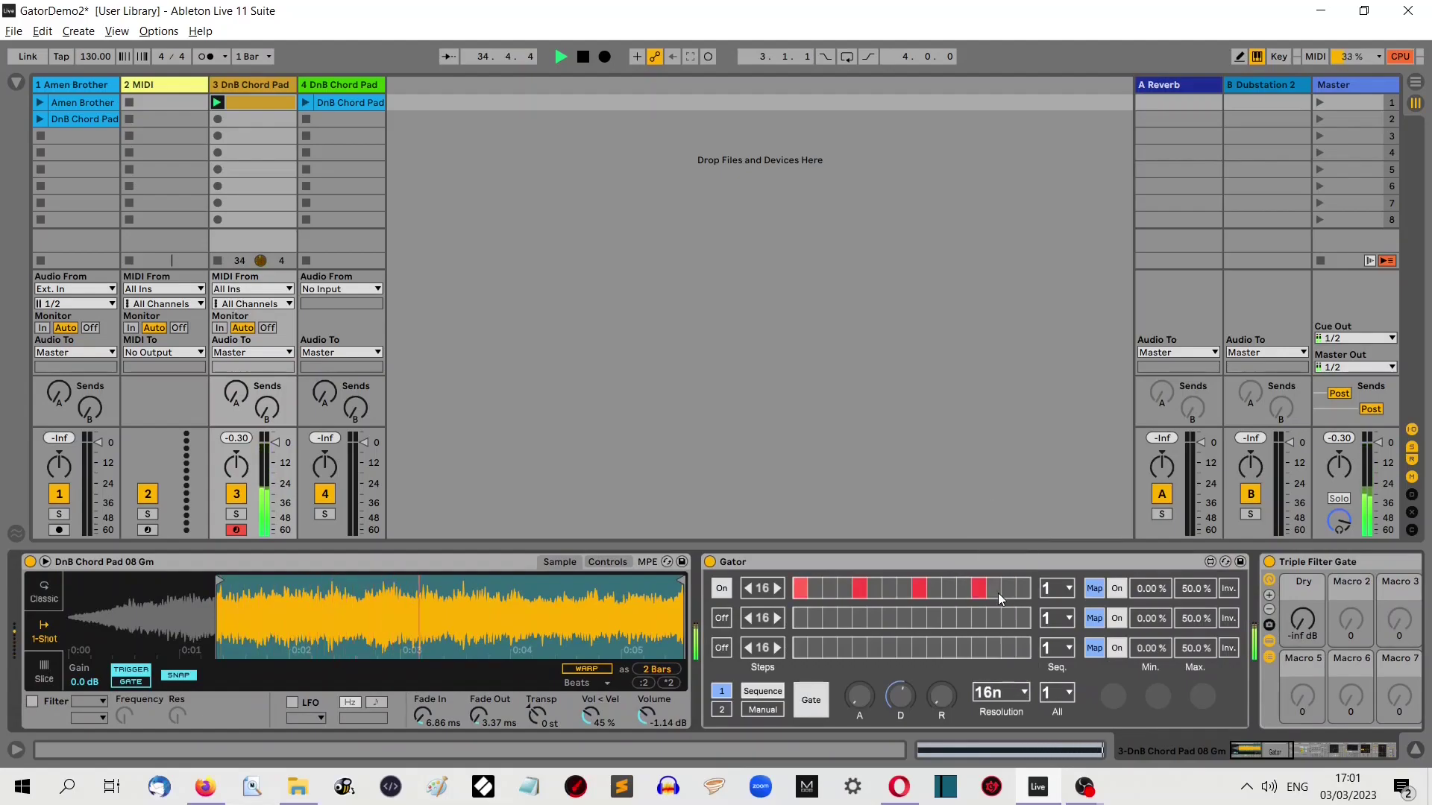
click(1024, 695)
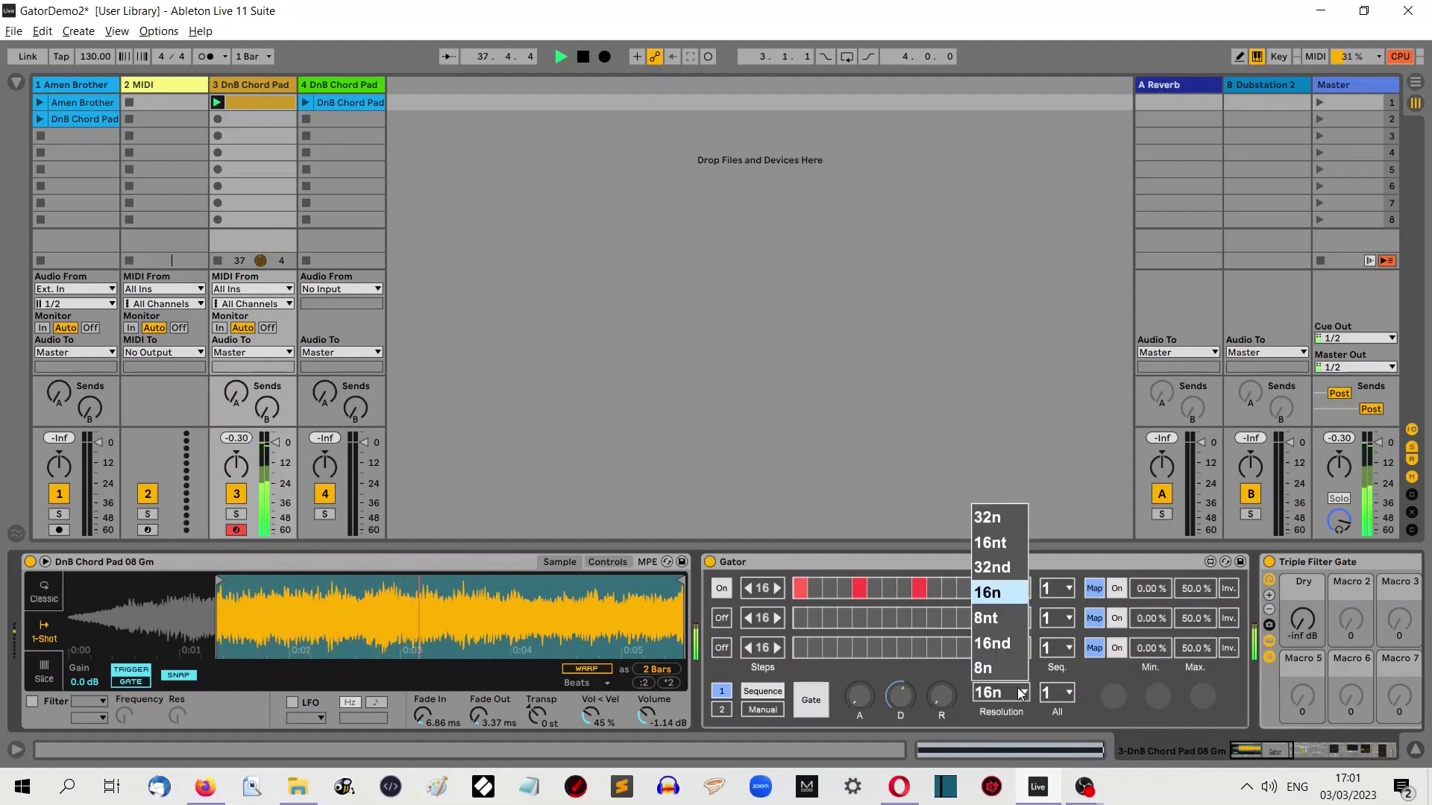
click(1005, 521)
click(1011, 693)
click(1005, 670)
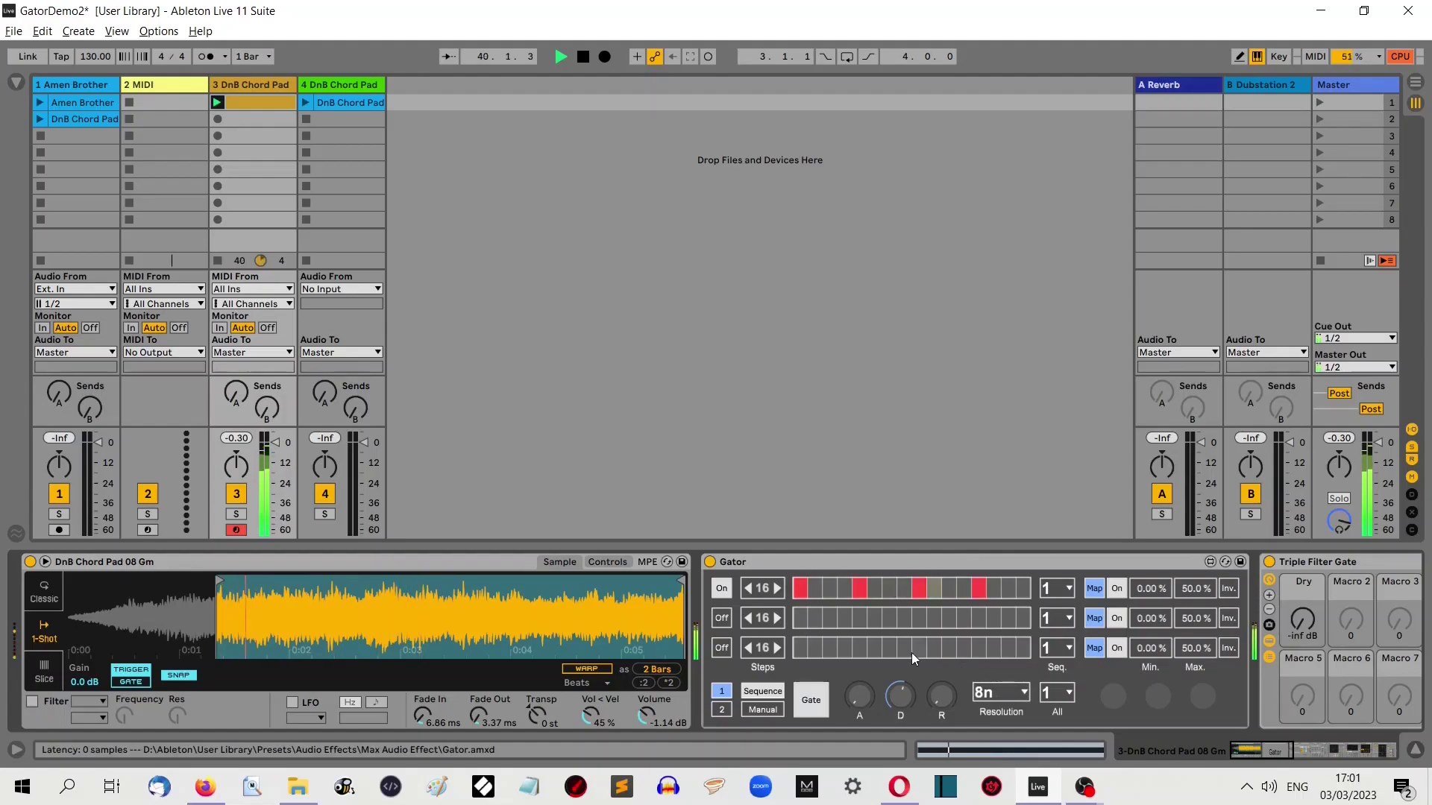
Try different attack and decay amounts on the Gator envelope, leaving attack at minimum and raising decay and release to about mid-range.
click(950, 559)
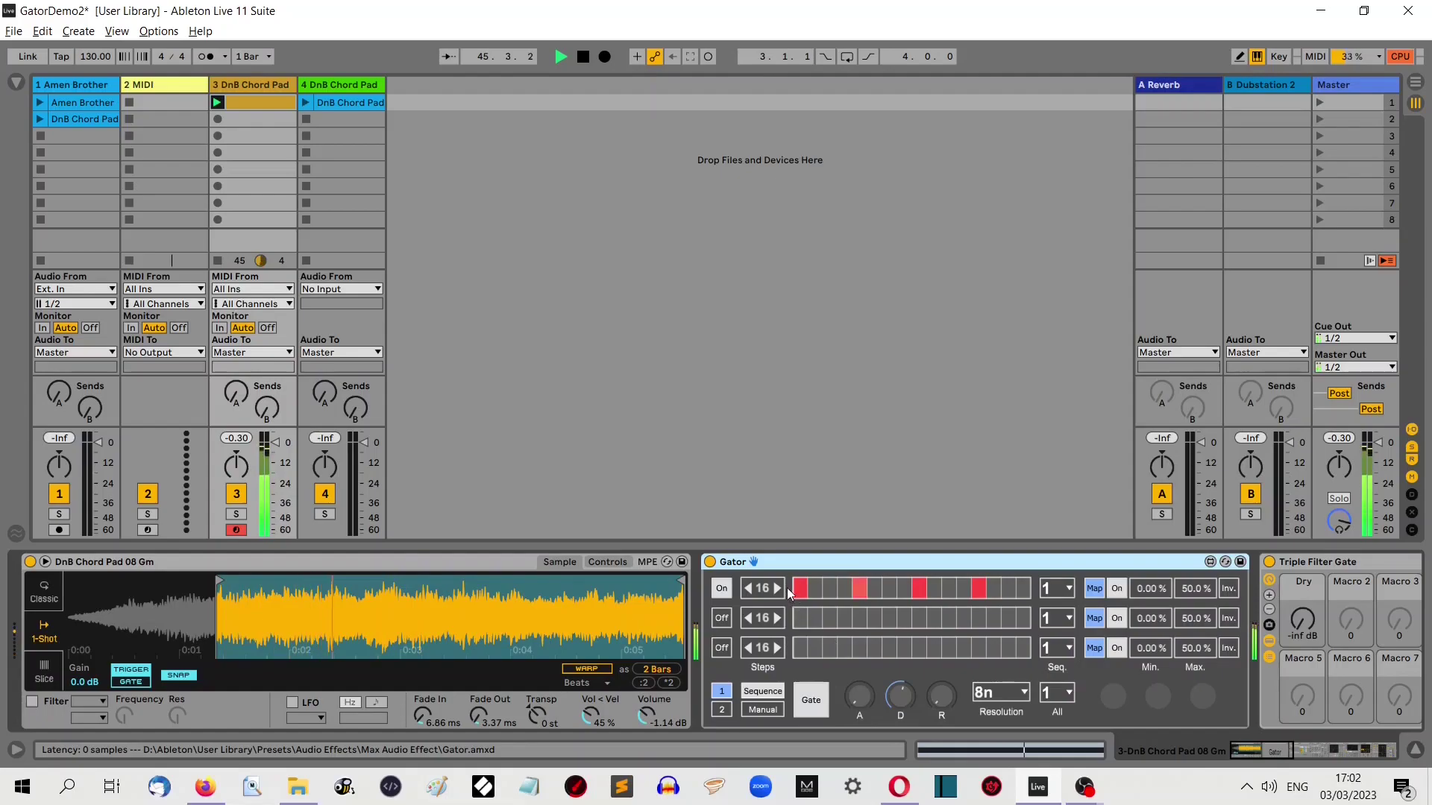
drag(861, 710, 861, 690)
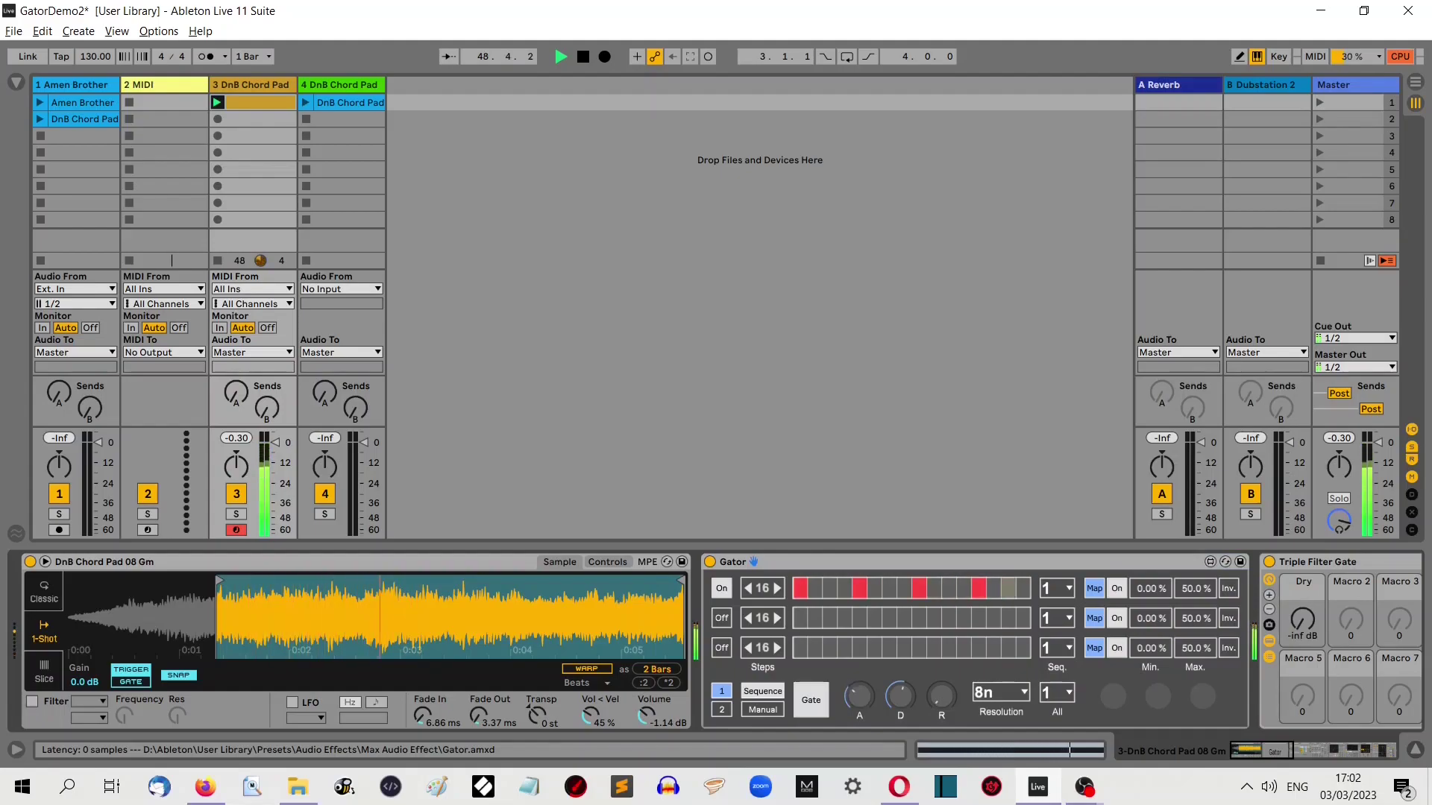
drag(861, 701, 901, 727)
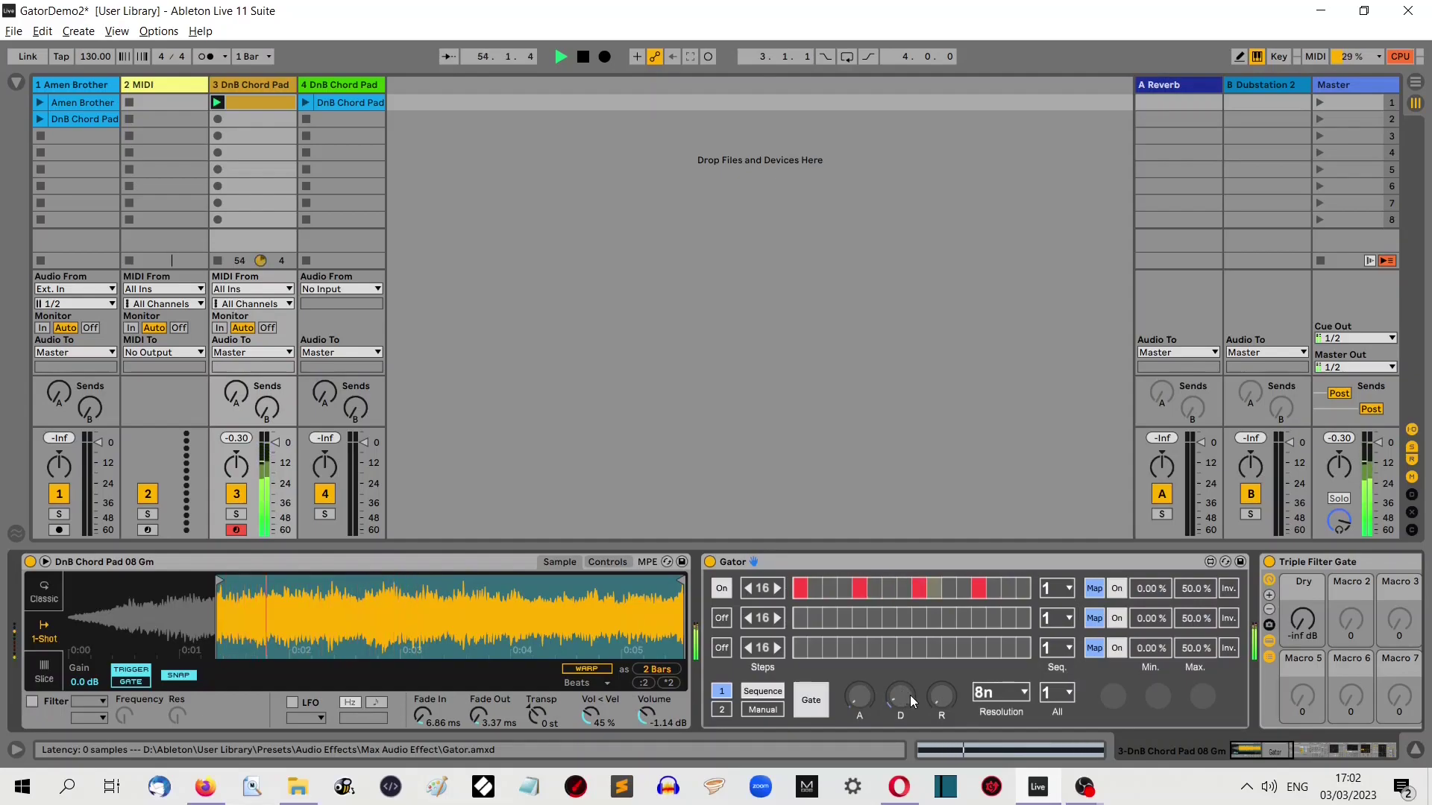
drag(893, 699, 933, 672)
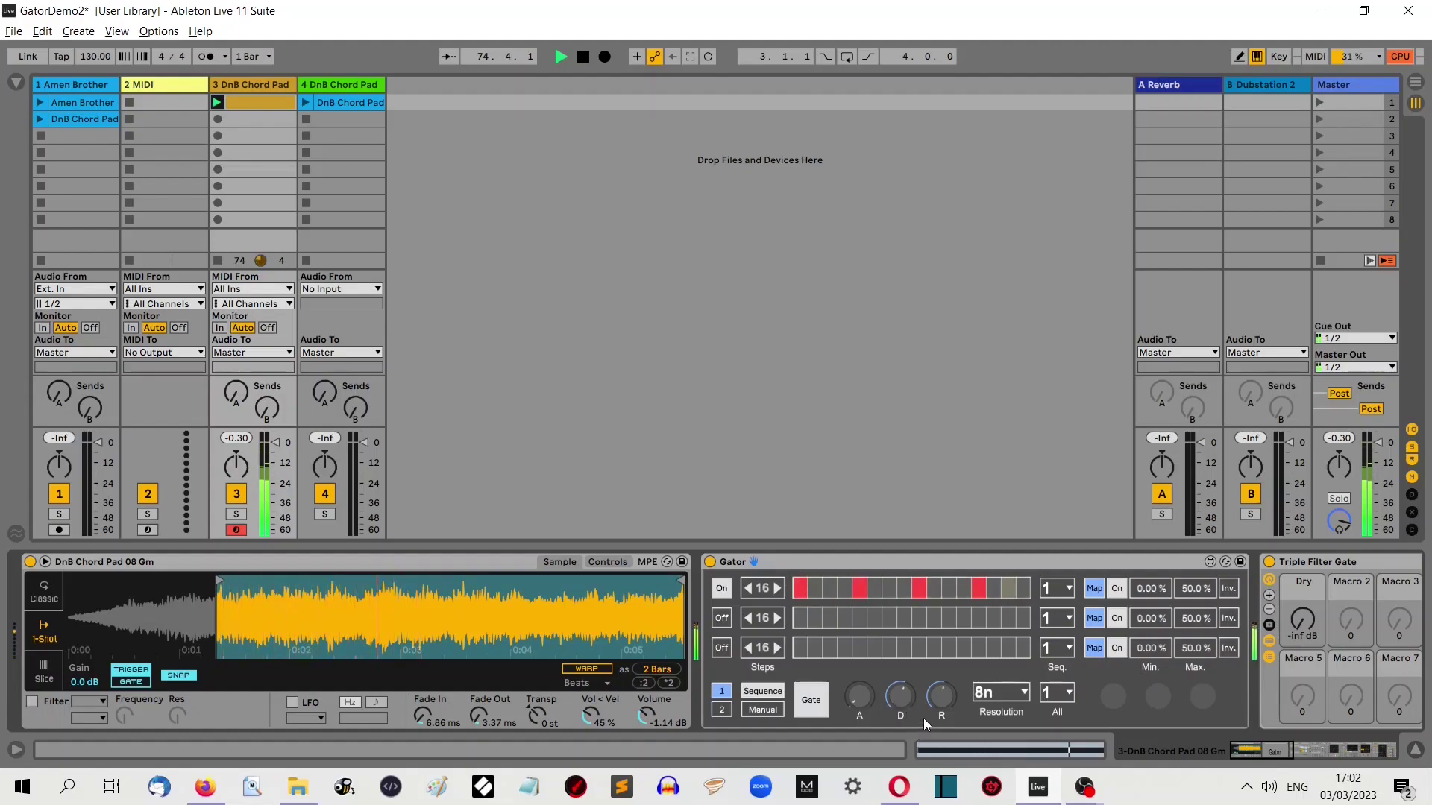
Set the maximum mapping amount of the first Gator lane to 50.8%.
click(1025, 560)
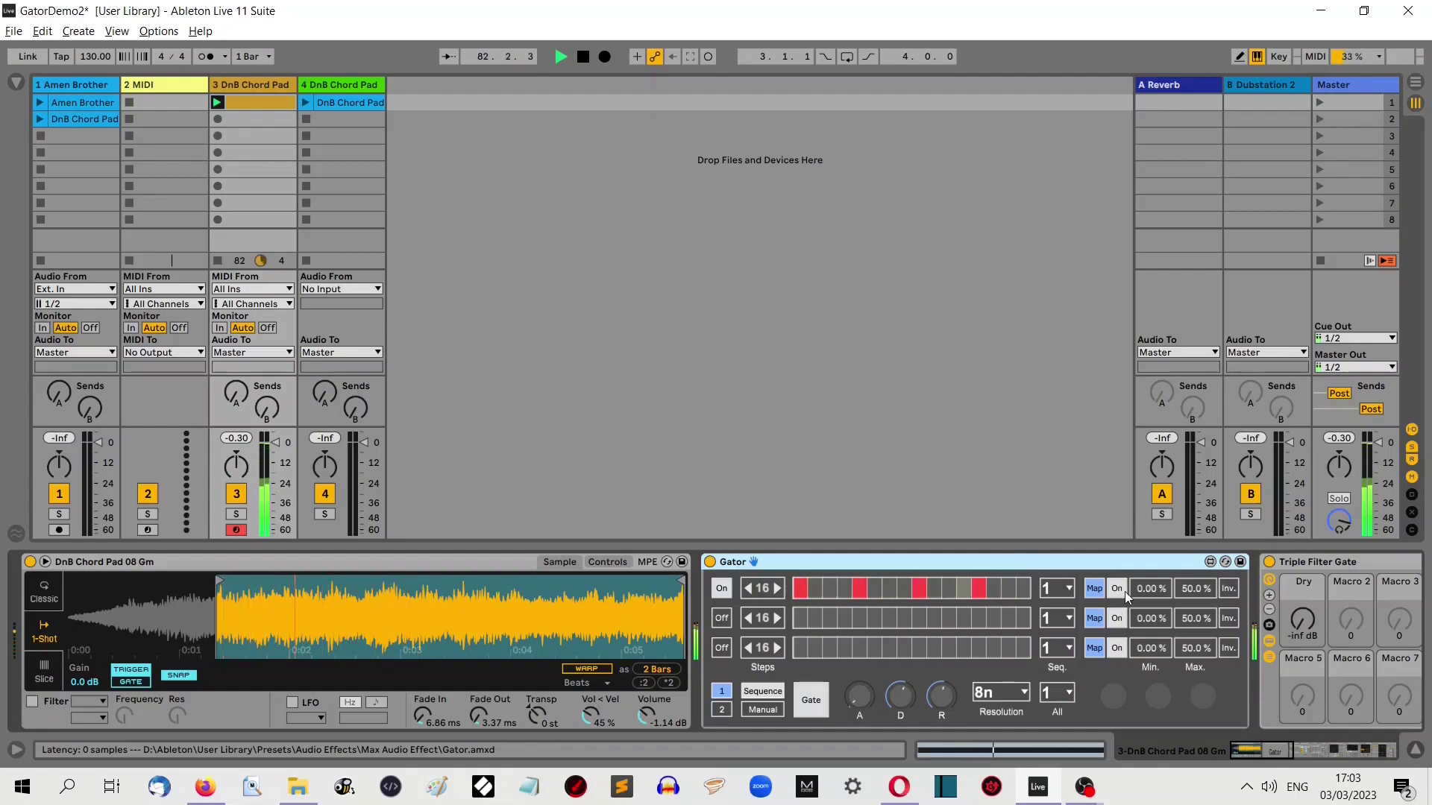
click(1291, 749)
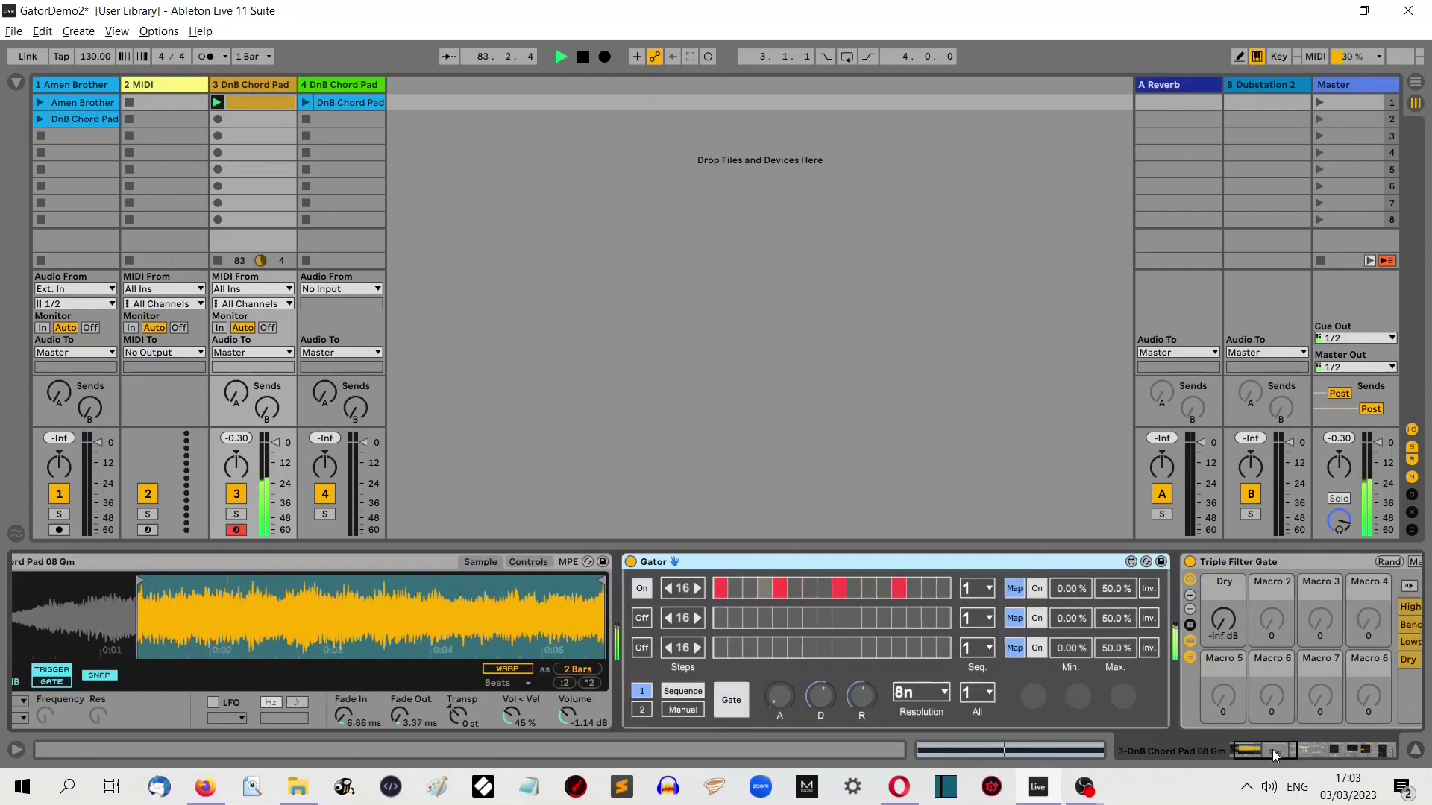
drag(1294, 750, 1300, 749)
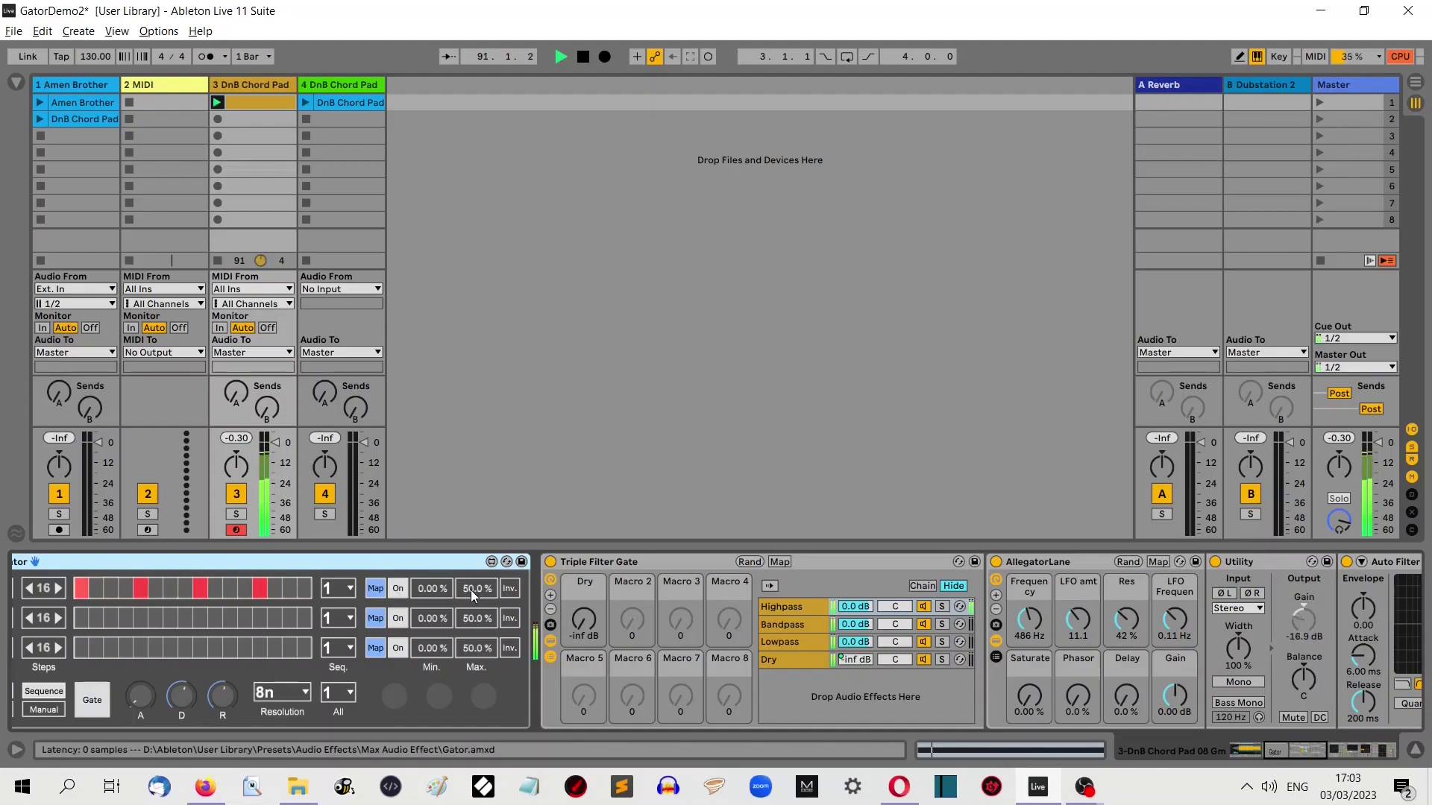
mouse_move(468, 588)
mouse_down()
mouse_move(468, 622)
mouse_move(468, 596)
mouse_move(469, 609)
mouse_up()
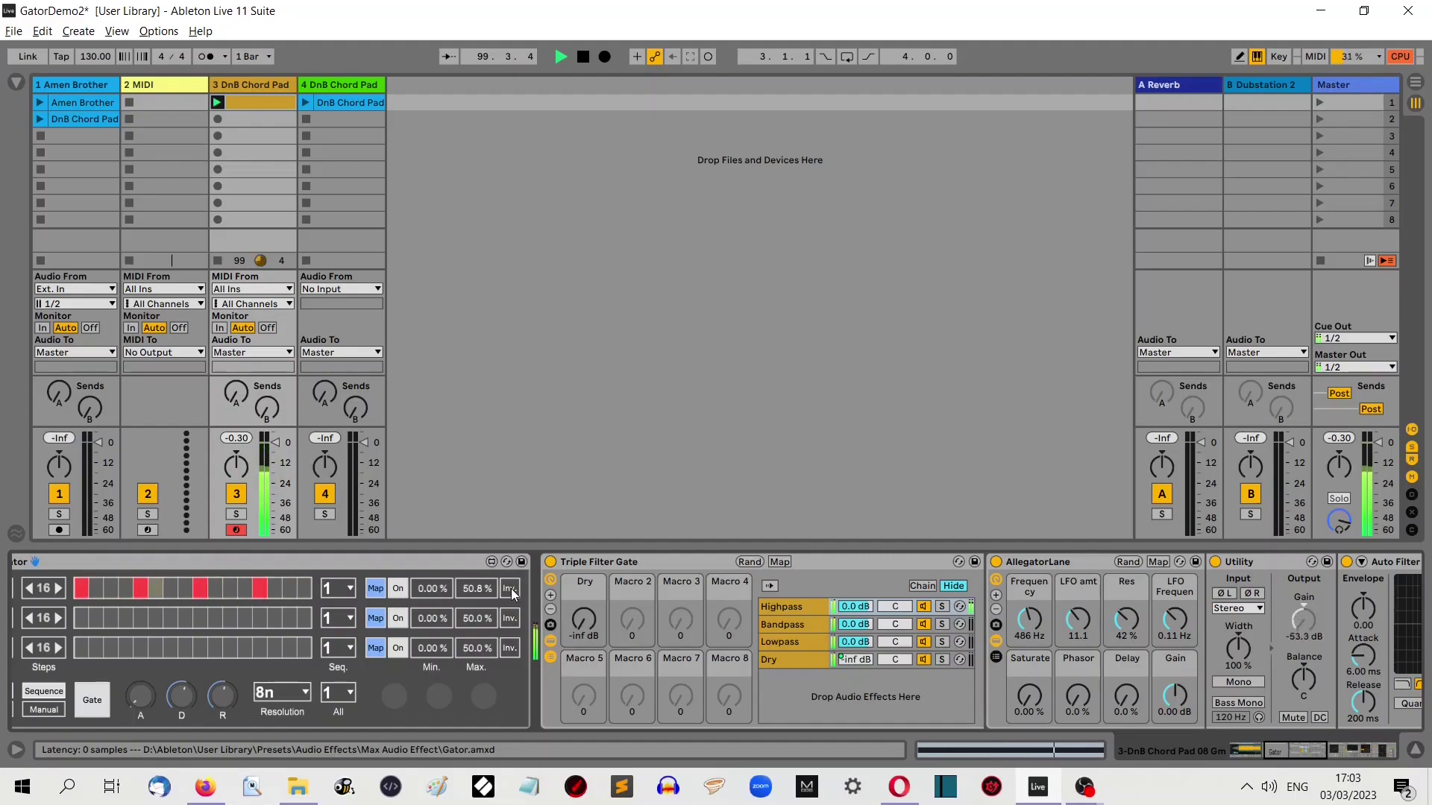
Shorten the first Gator lane's sequence to 14 steps.
drag(1302, 754, 1270, 755)
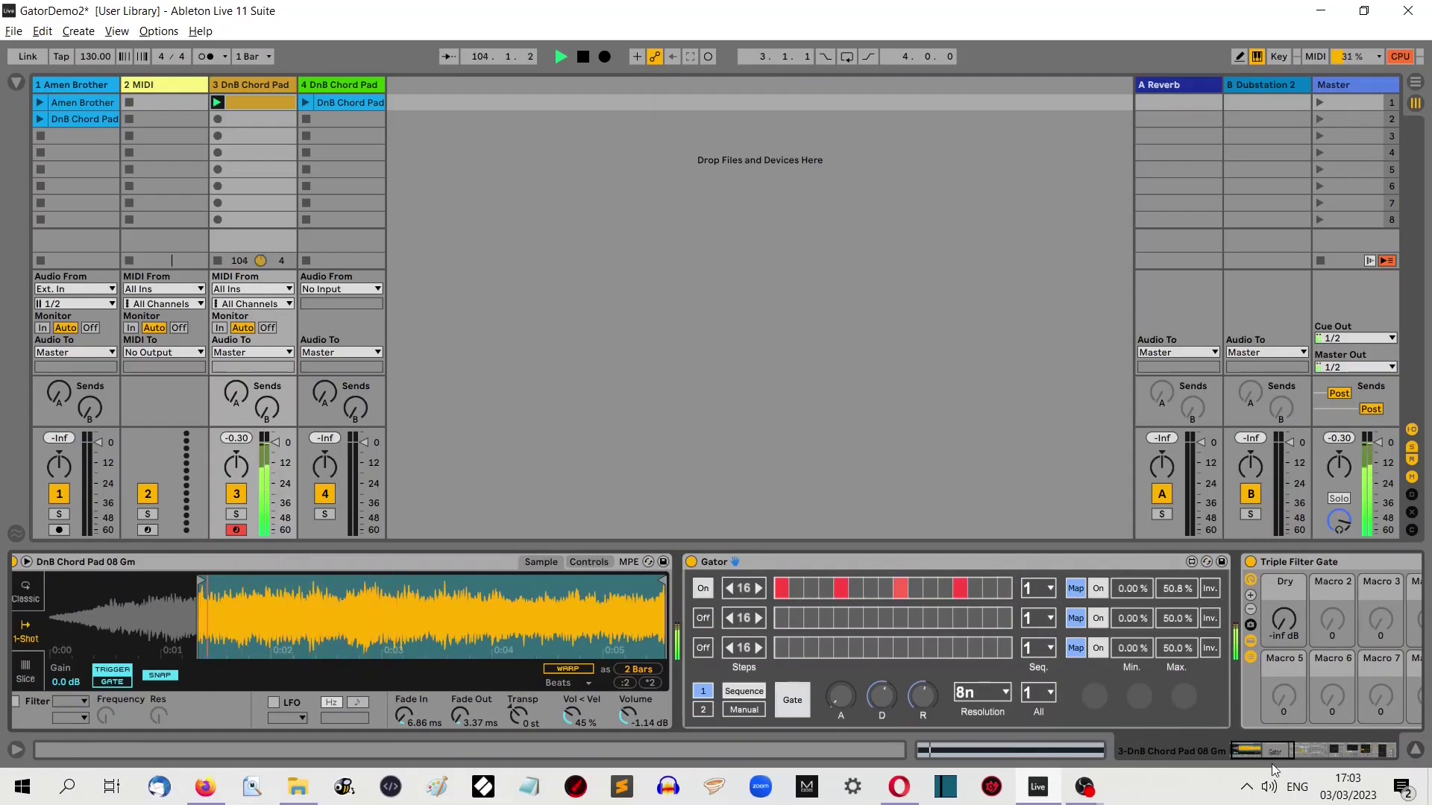
click(728, 589)
click(728, 588)
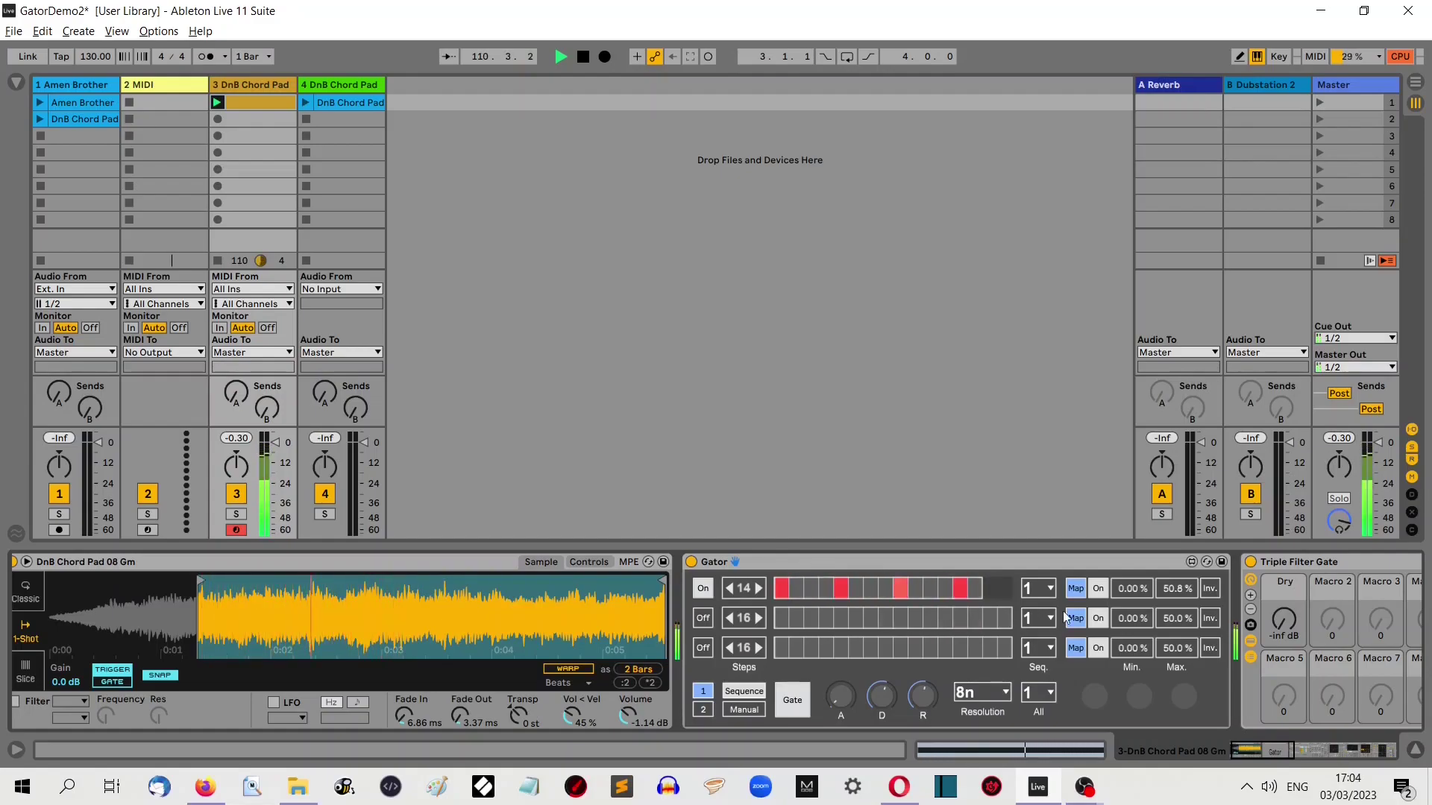
Switch the first Gator lane to sequence 2 and activate its steps 1, 4, 7, 10, 13 and 16.
click(1048, 589)
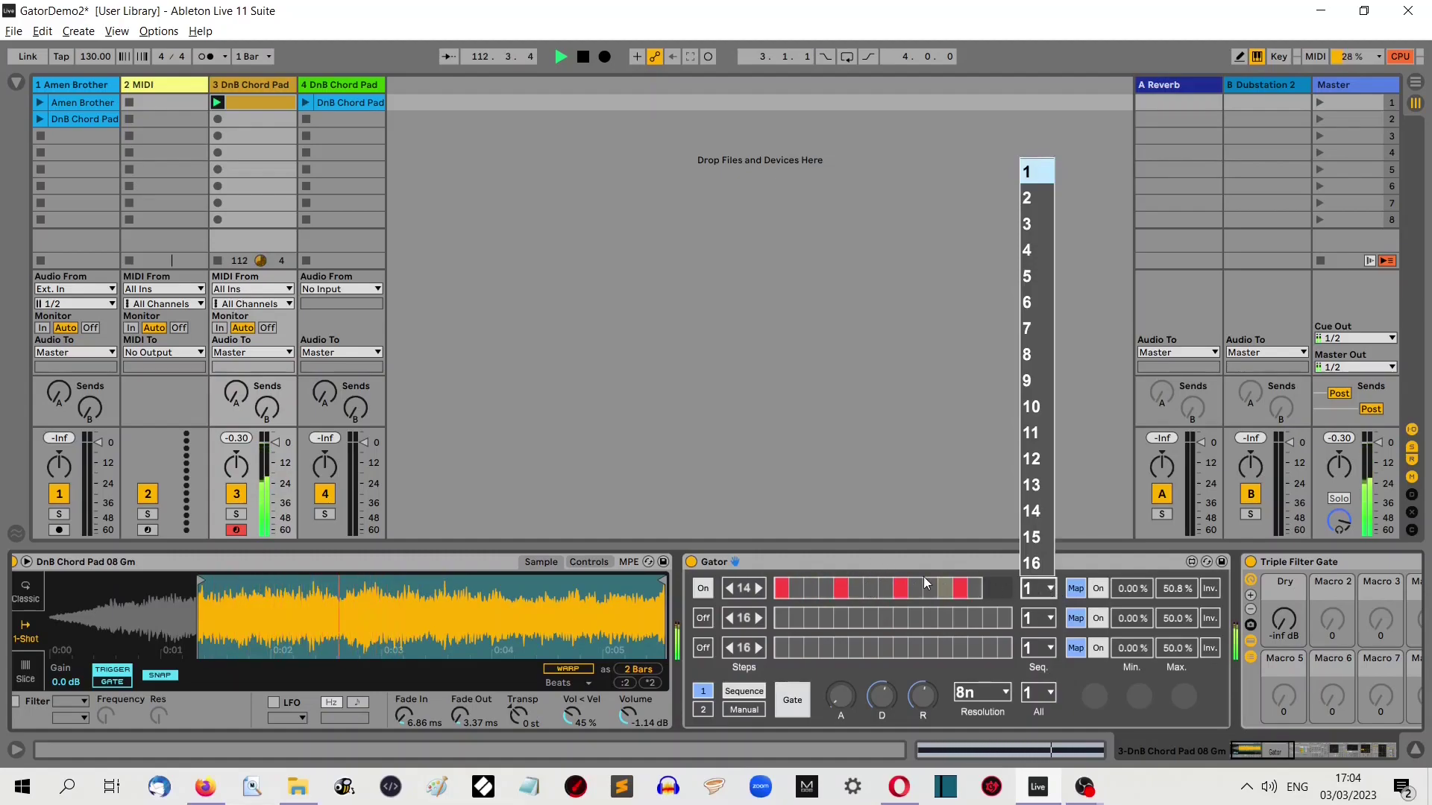
click(1050, 200)
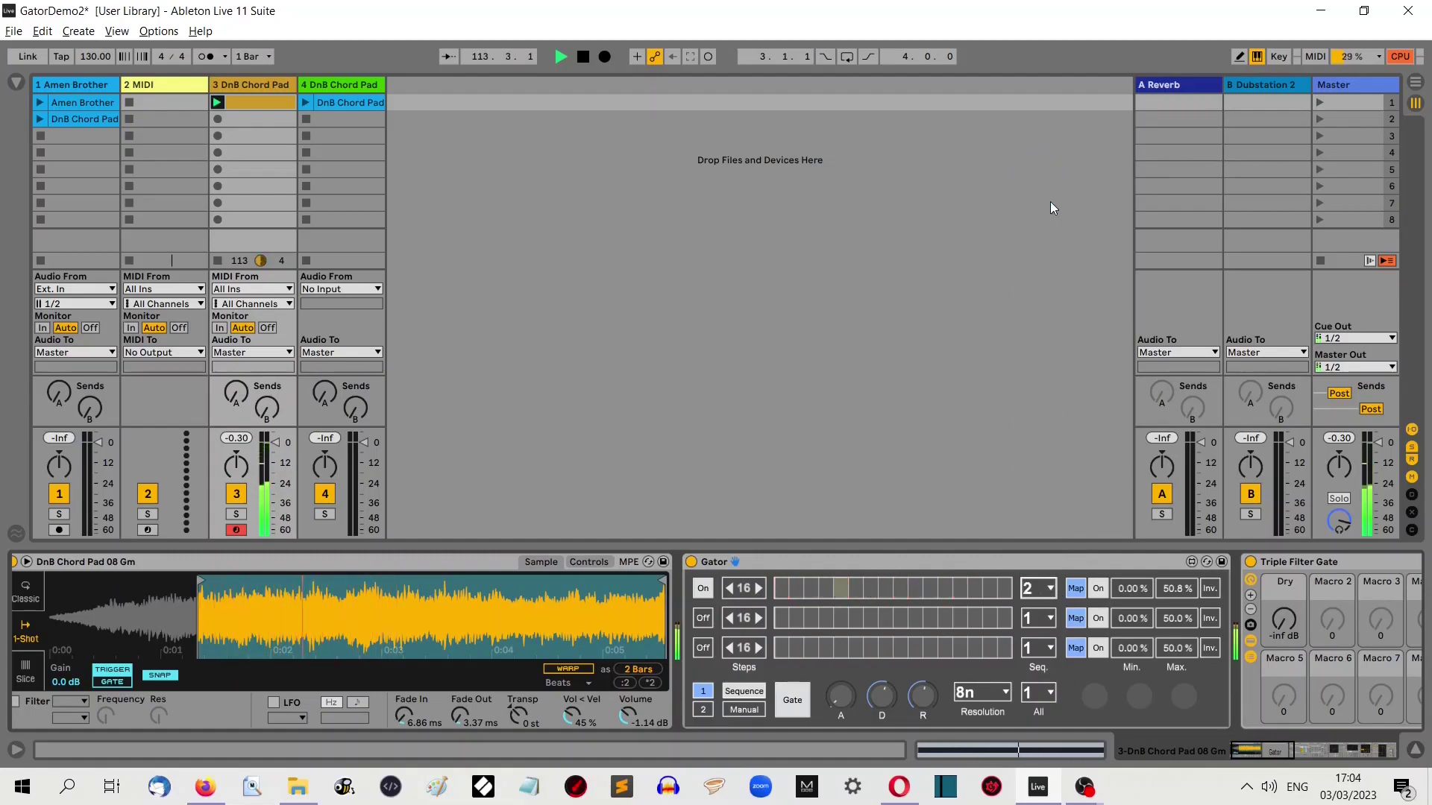
click(778, 590)
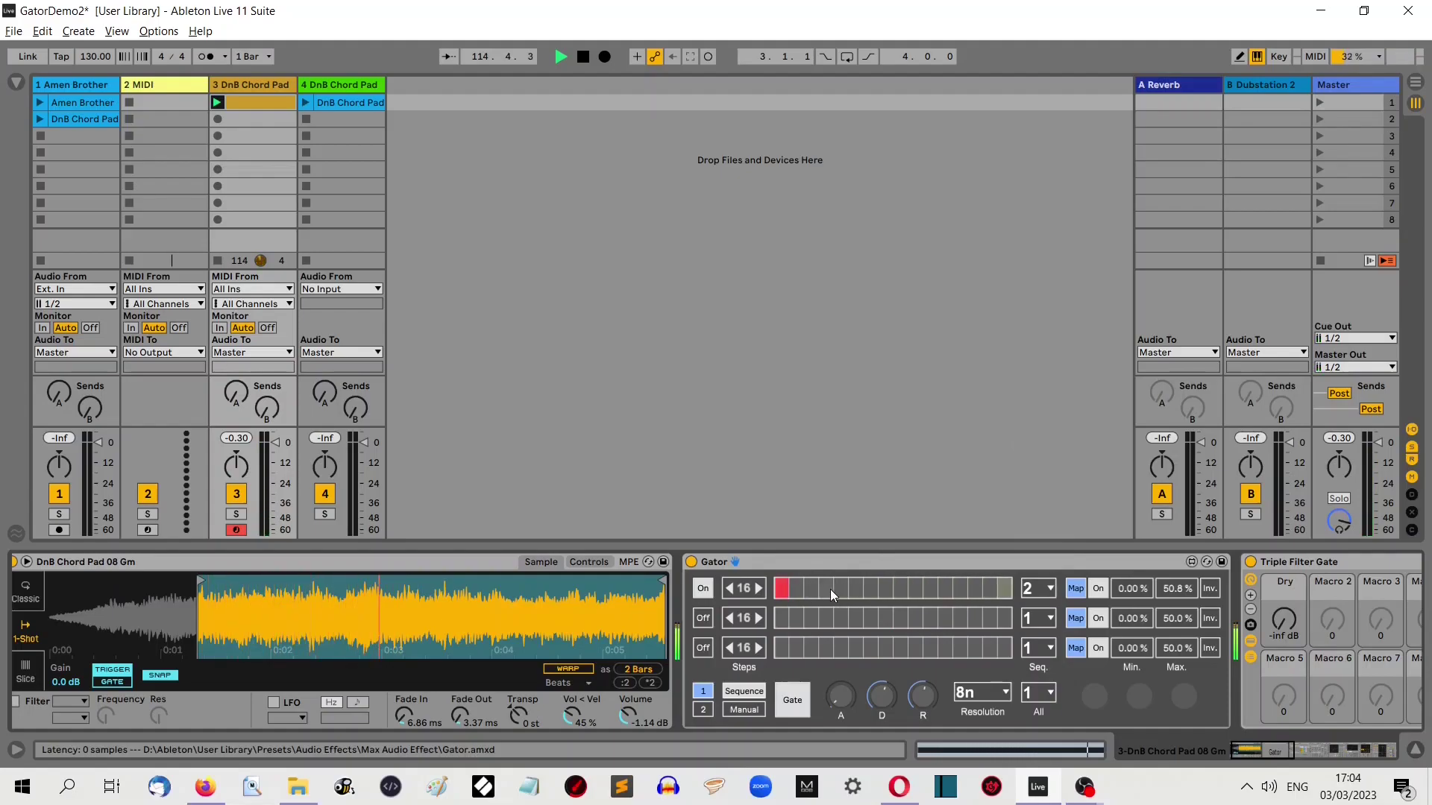
click(823, 589)
click(870, 591)
click(916, 590)
click(959, 589)
click(1002, 589)
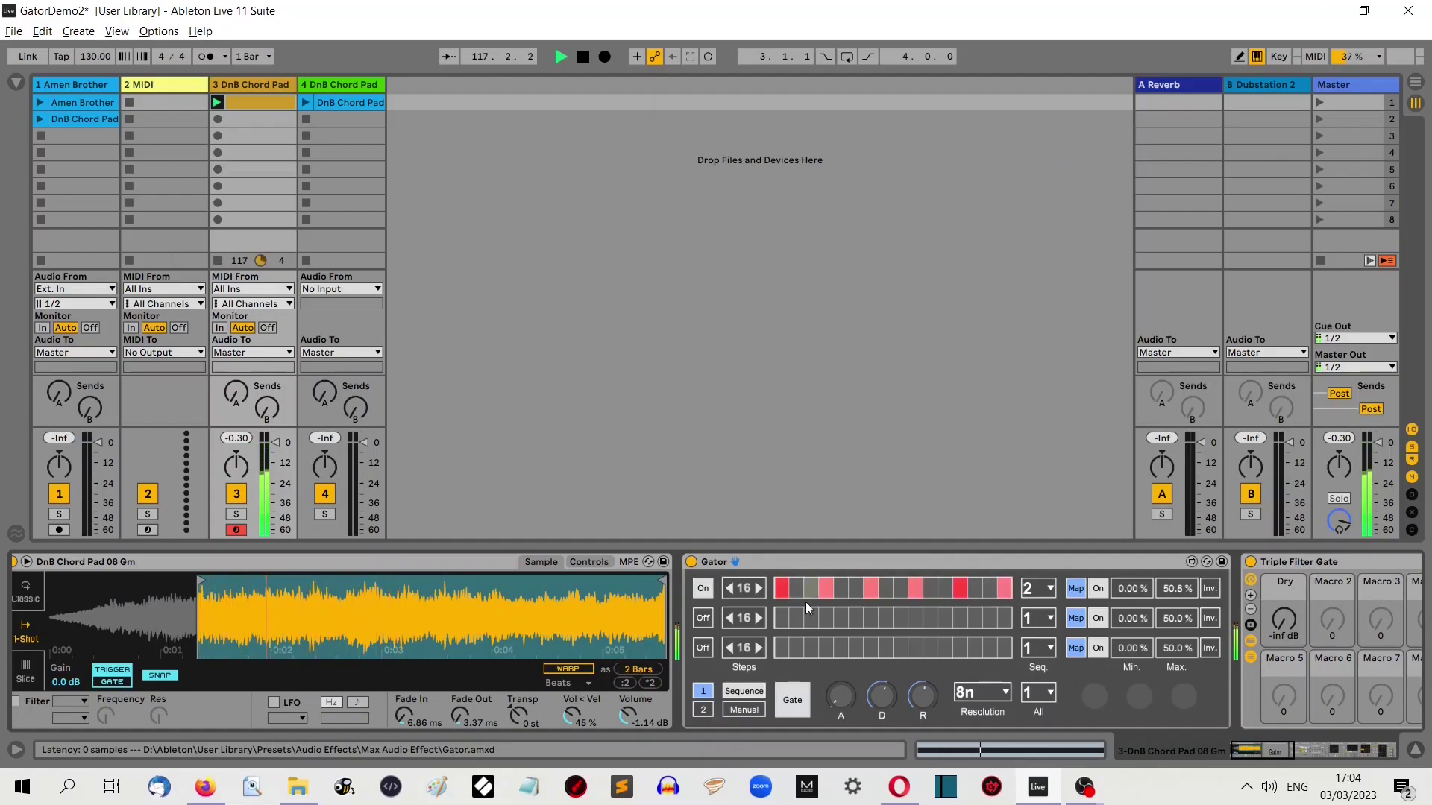
Shorten sequence 2 of the first lane to 12 steps and return the lane to sequence 1.
click(728, 588)
click(728, 589)
click(728, 589)
click(728, 589)
click(728, 589)
click(728, 589)
click(759, 590)
click(760, 590)
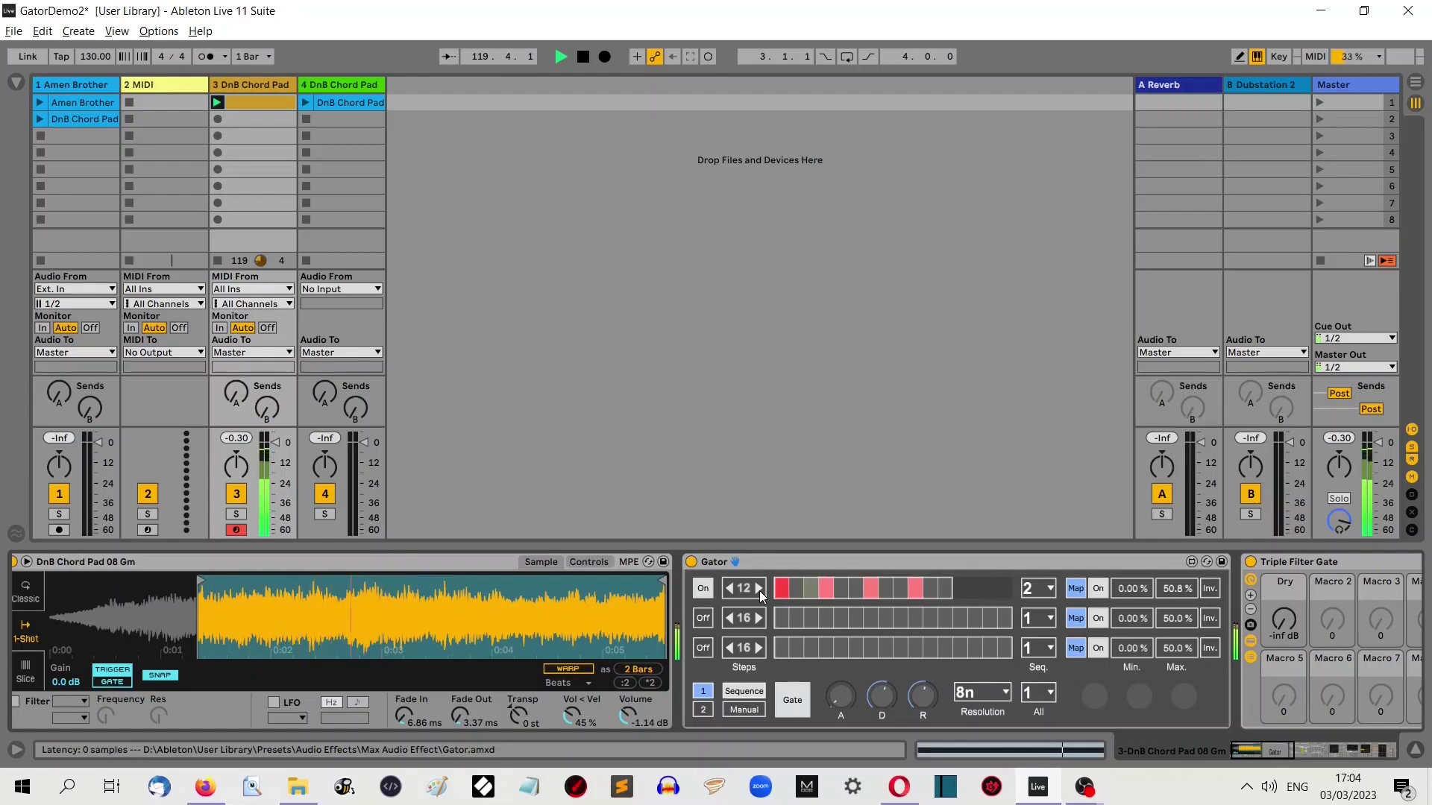
click(1051, 589)
click(1041, 179)
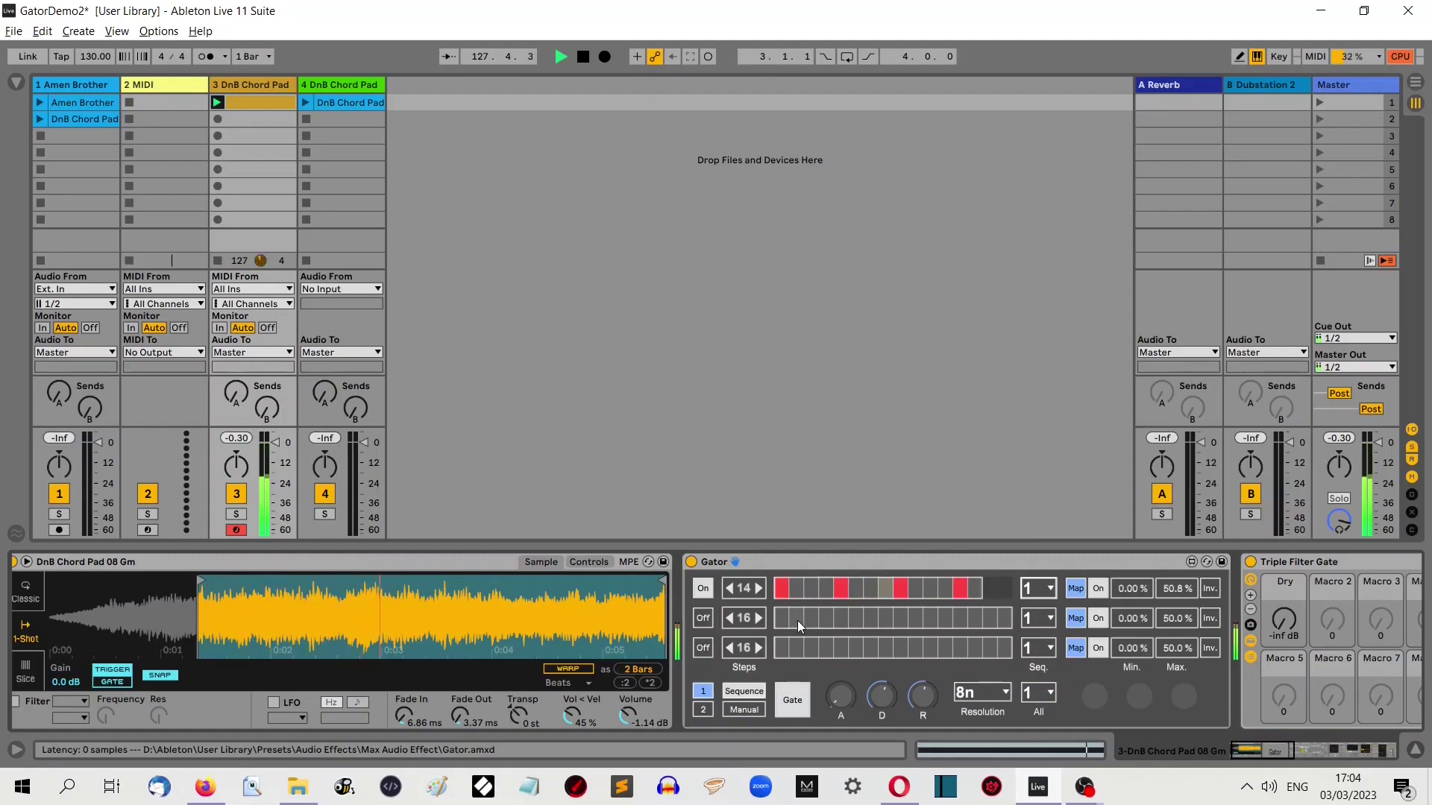
Map the first lane's second Gator modulation to the AllegatorLane Frequency macro of the Highpass chain.
click(703, 711)
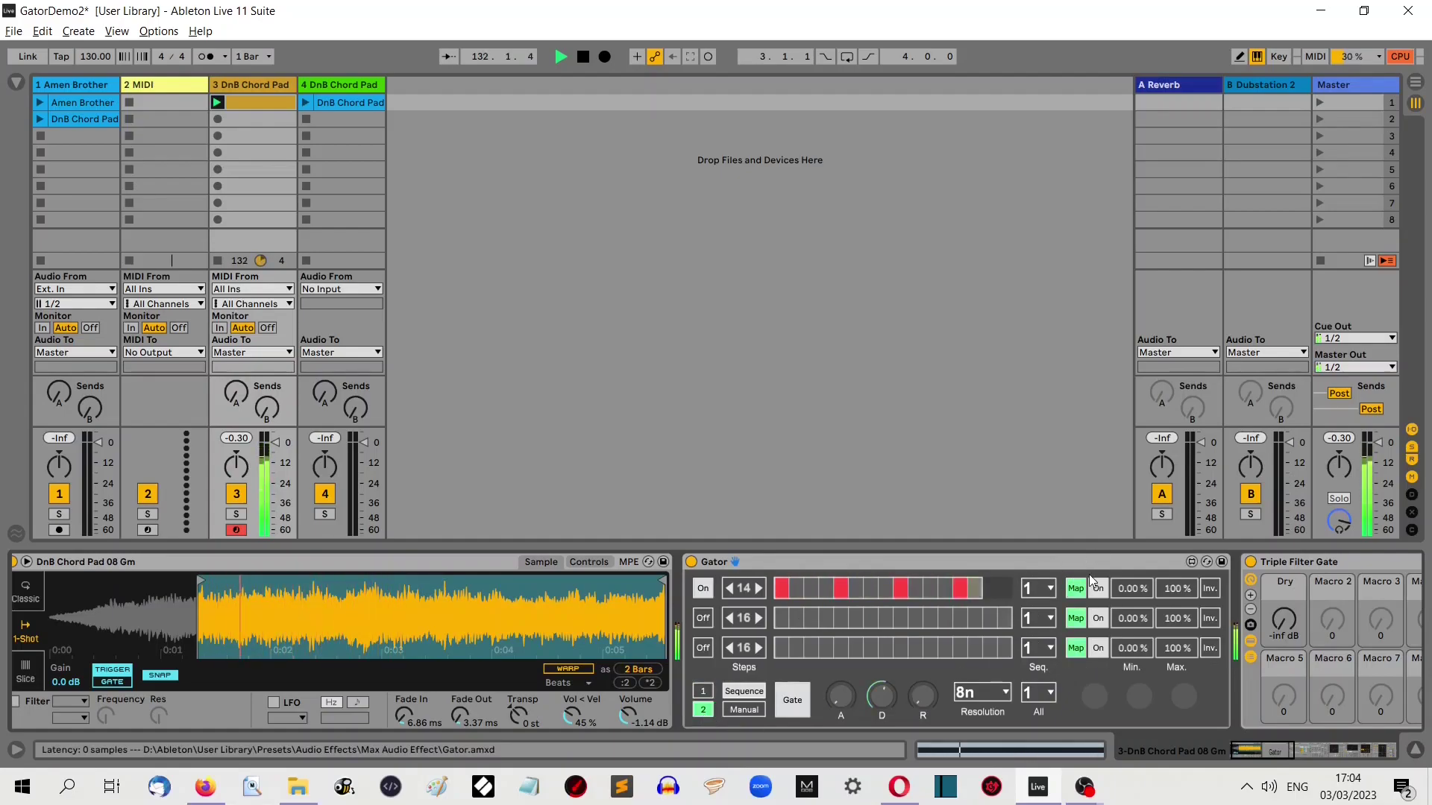
drag(1274, 749, 1282, 750)
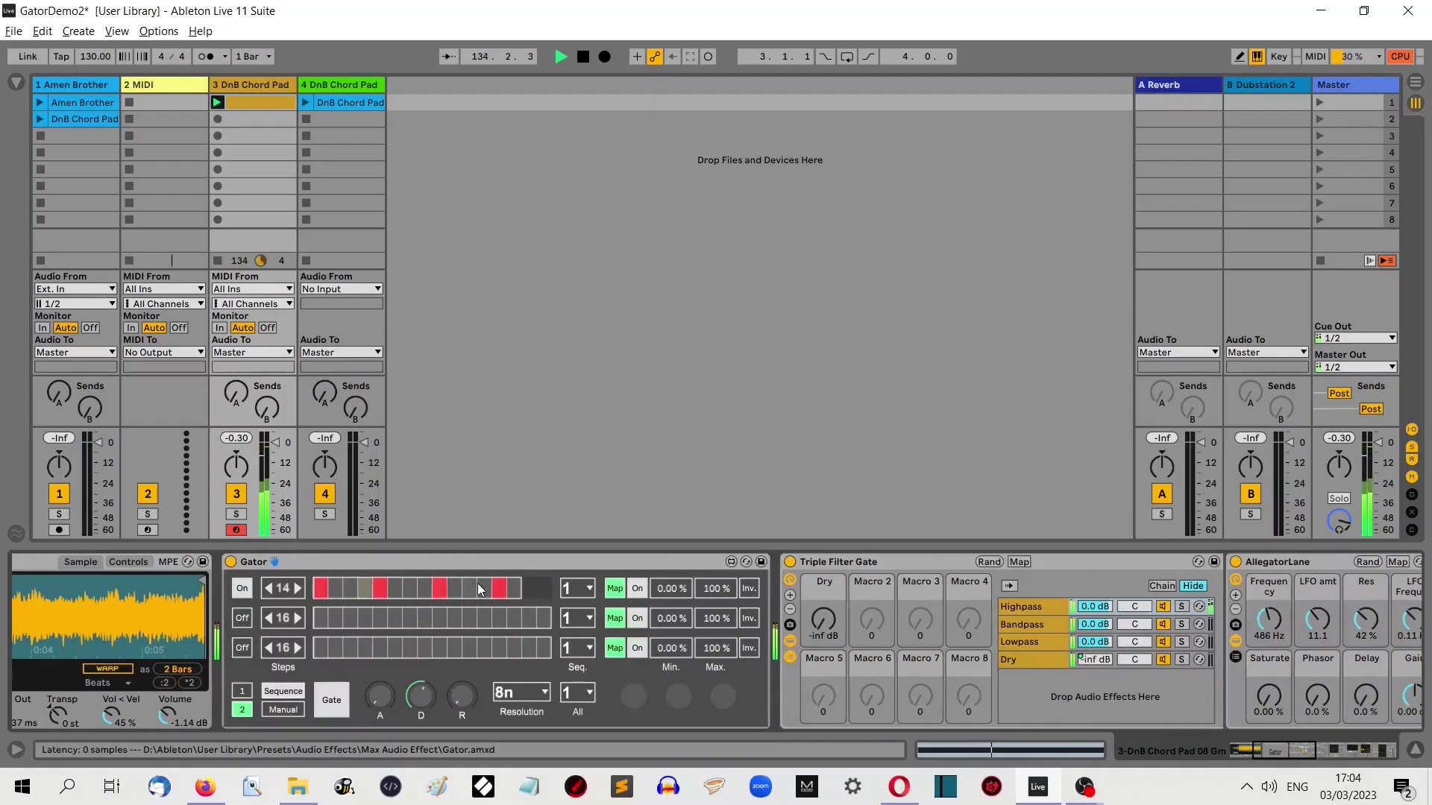
click(613, 590)
click(1040, 606)
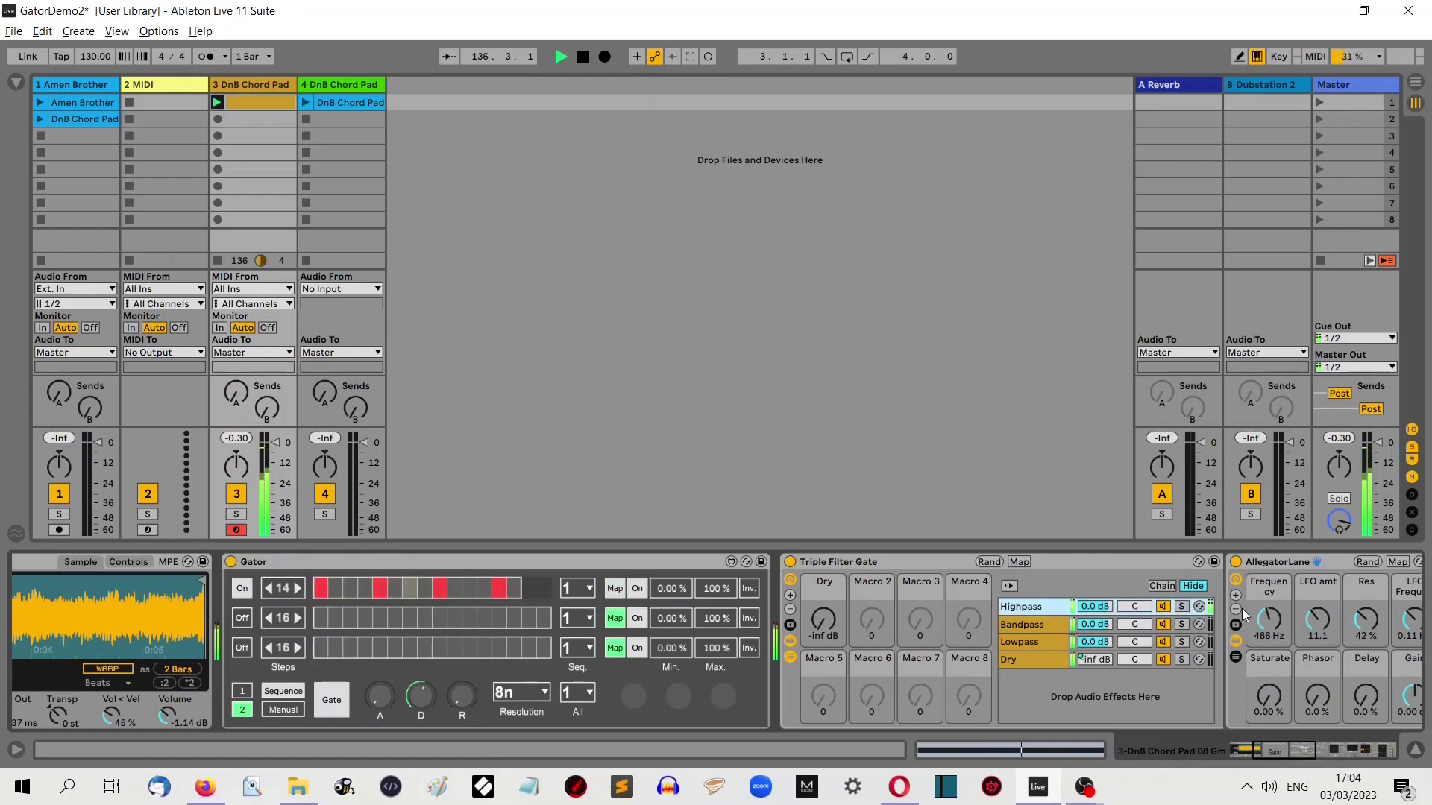
click(1270, 621)
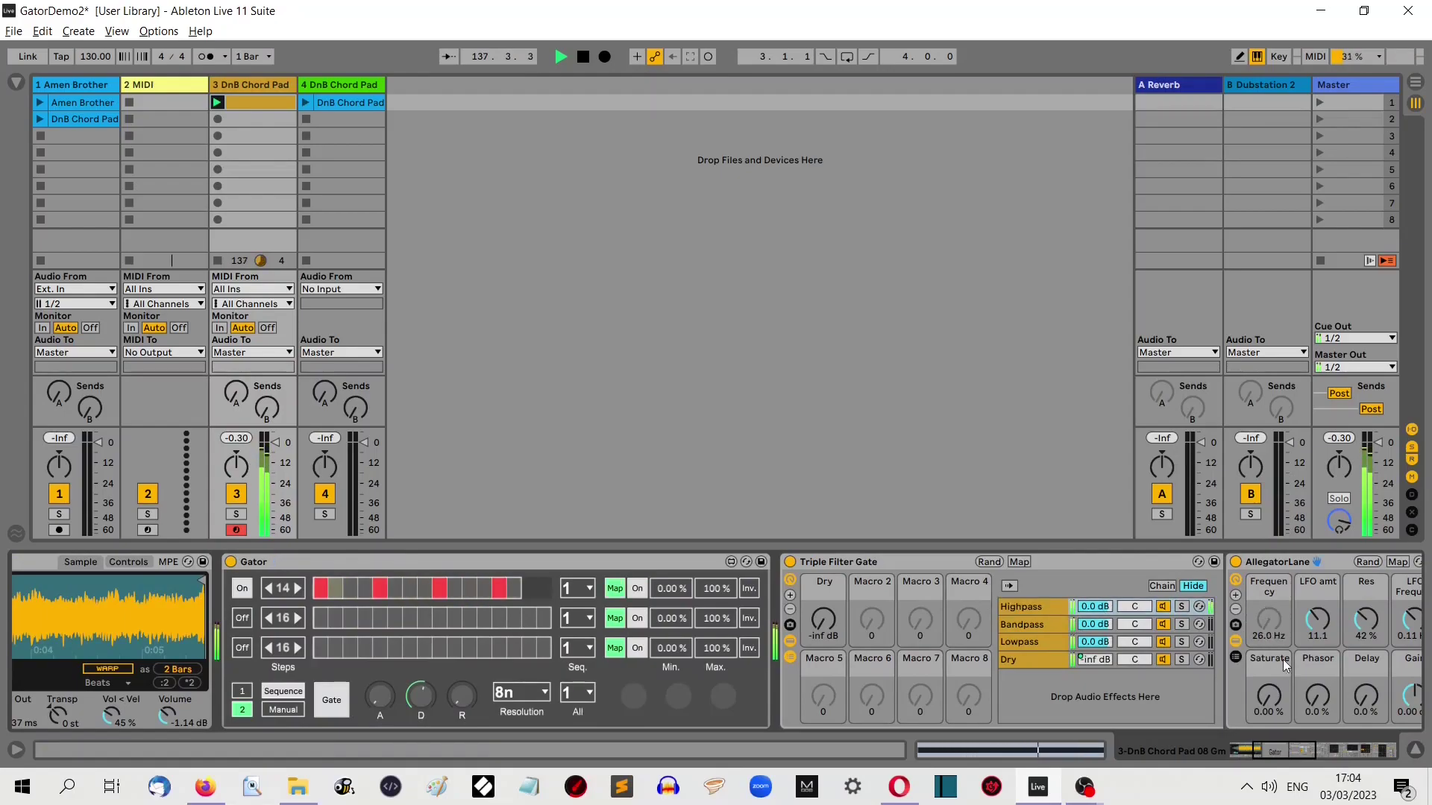
Set the maximum of the first lane's frequency modulation to 58.3% and compare Gator's modulation pages 1 and 2.
drag(727, 590, 727, 648)
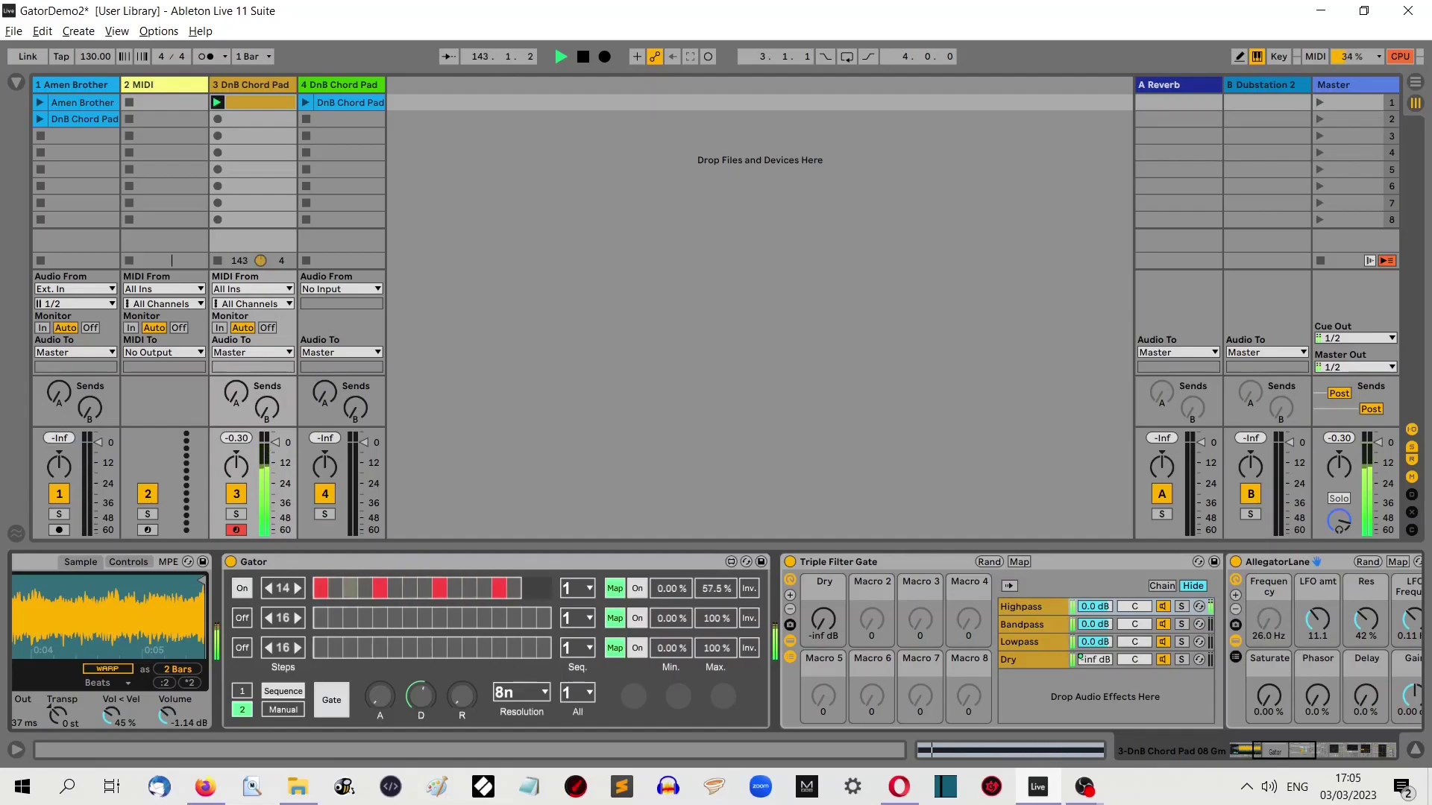
drag(727, 648, 727, 645)
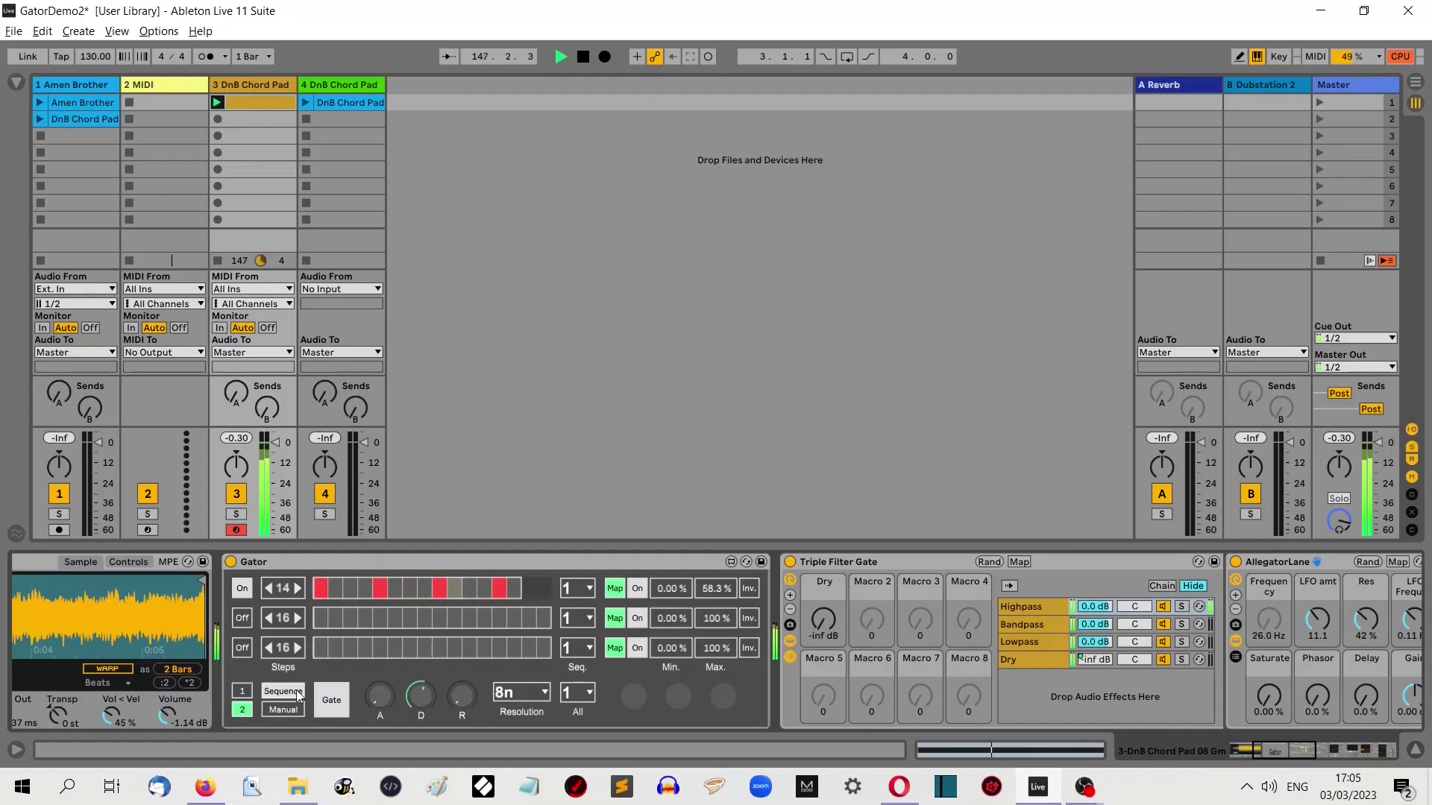
click(242, 692)
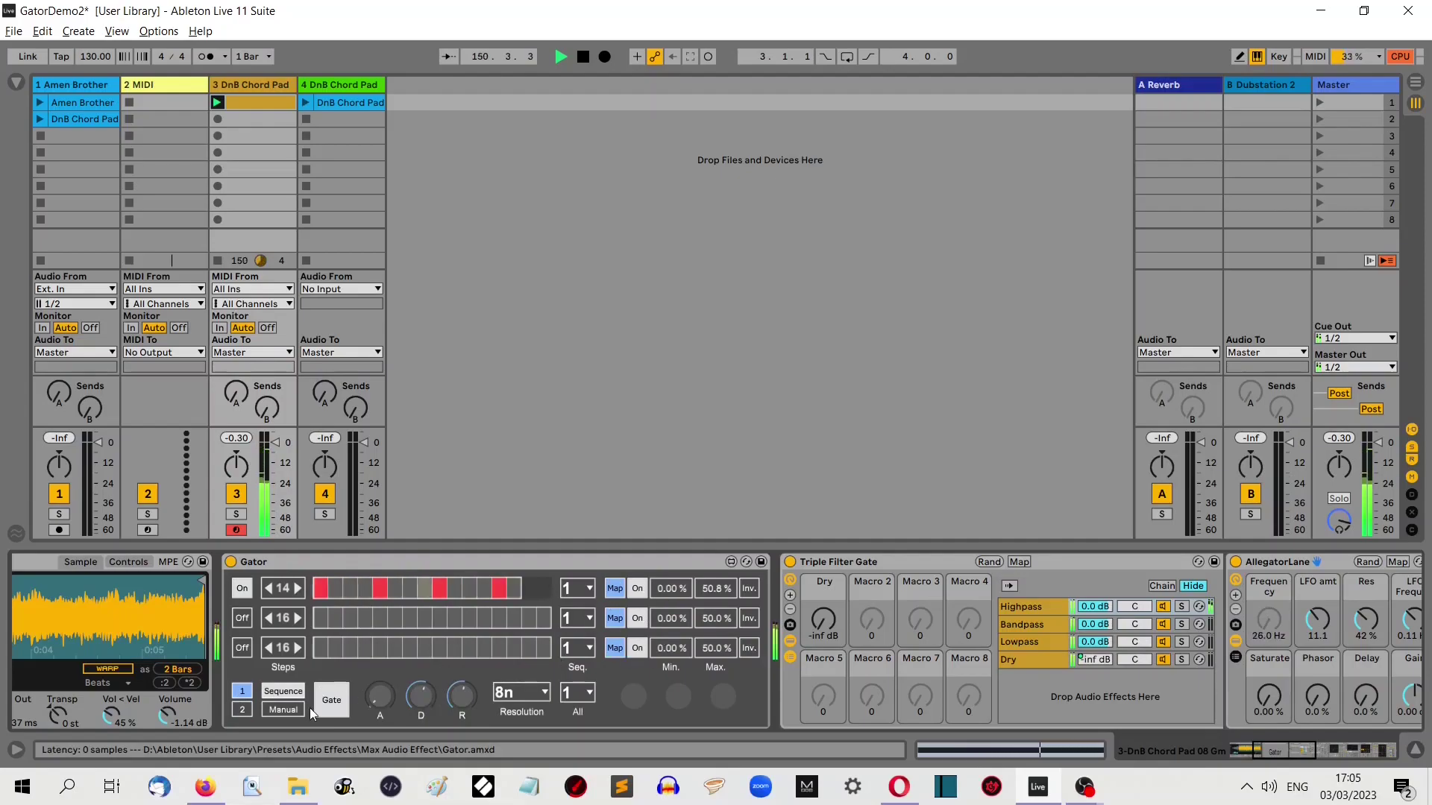
click(246, 711)
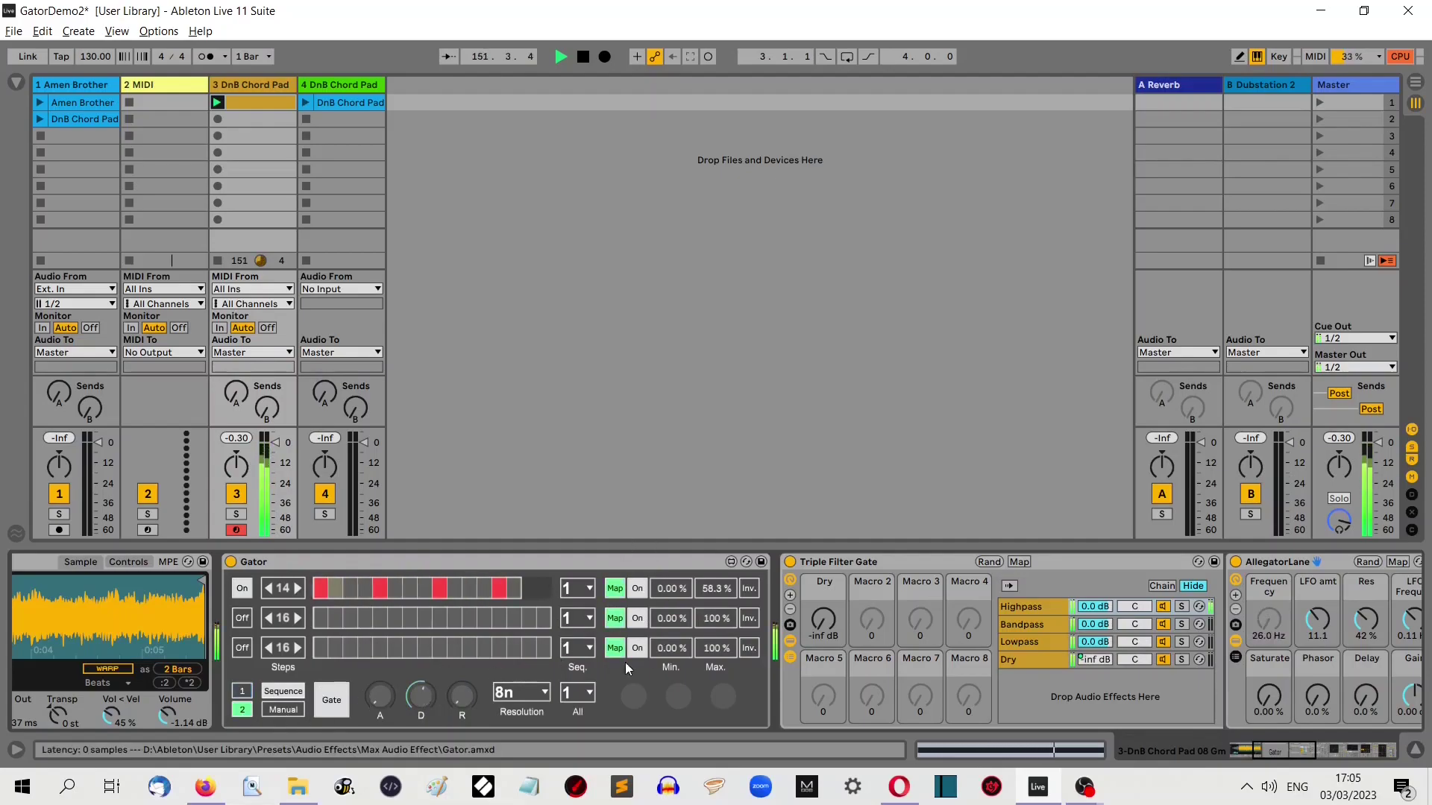
Give modulation page 2 a slight attack, low decay and longer release, and set the first lane's minimum to 40.9%.
drag(420, 696, 420, 712)
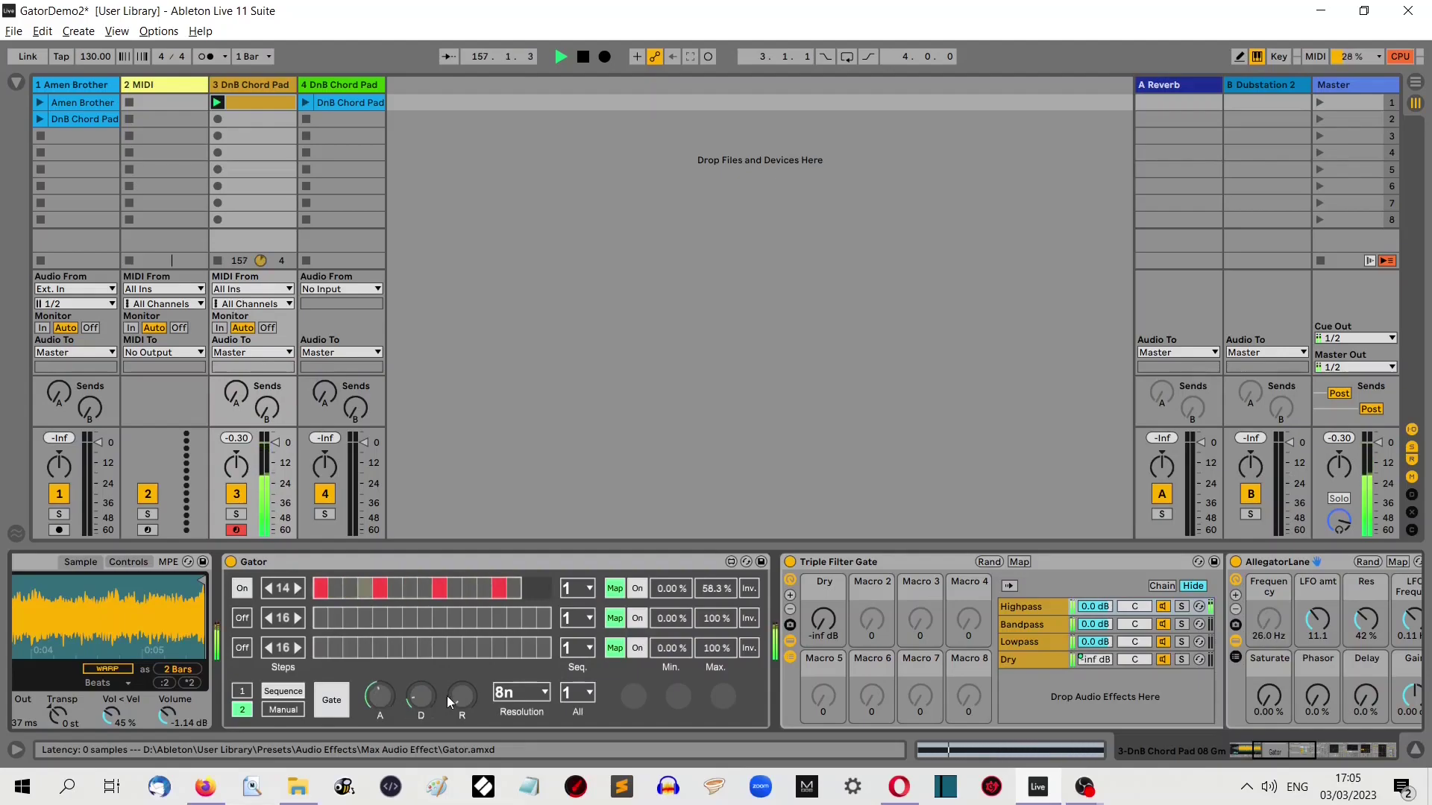
drag(449, 702, 450, 690)
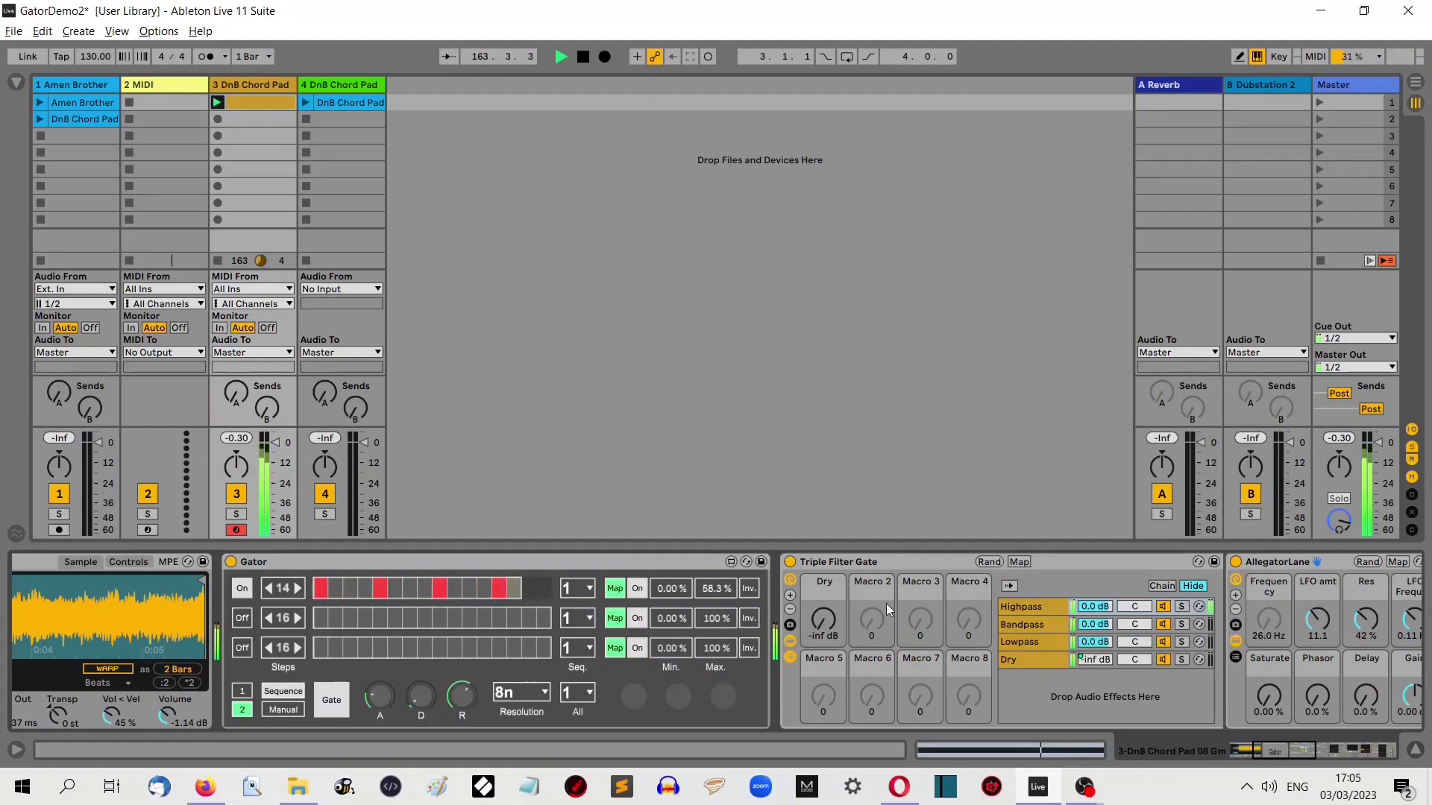
drag(671, 588, 670, 558)
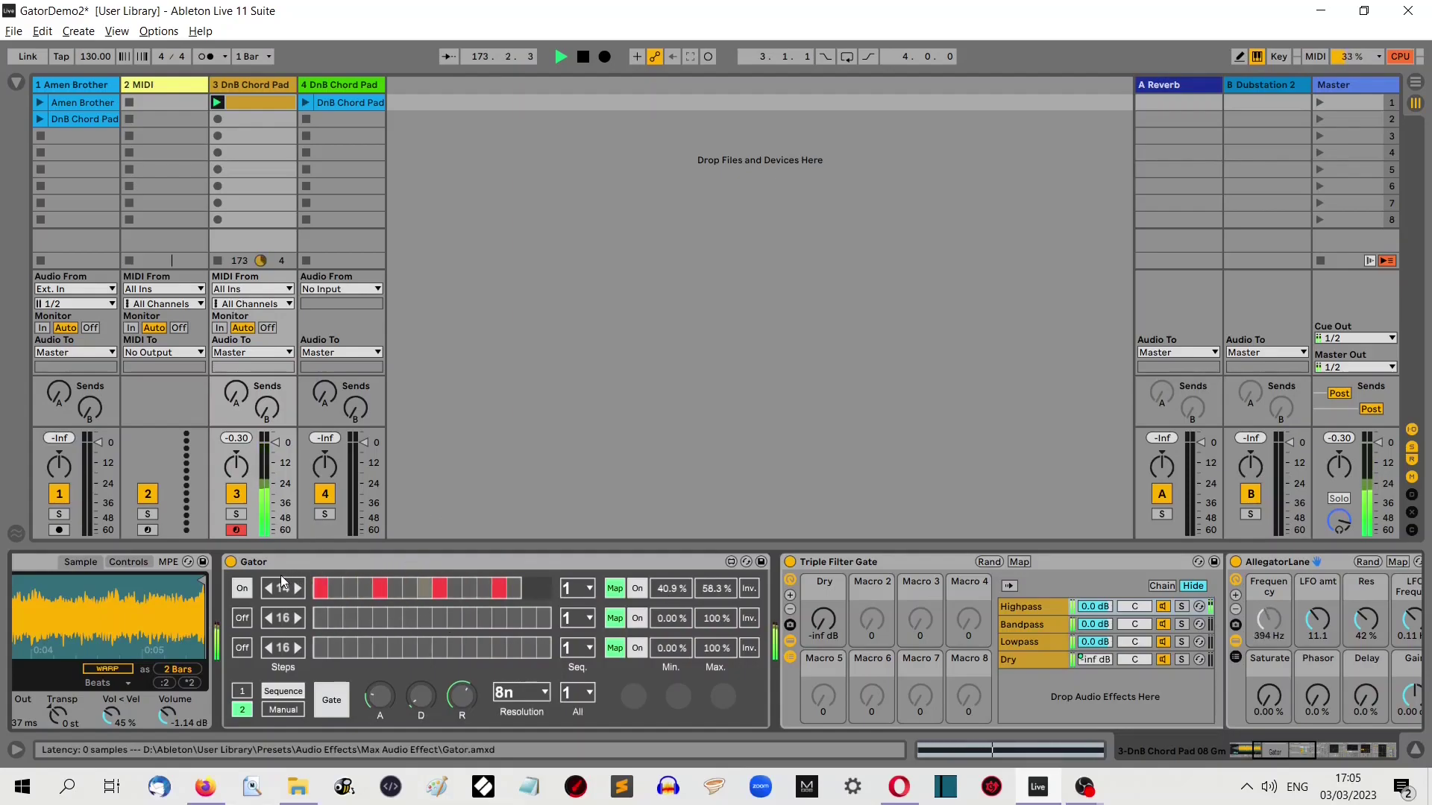
Switch on the second and third Gator lanes and activate steps 3, 6, 10 and 14 of the second lane.
click(242, 619)
click(242, 648)
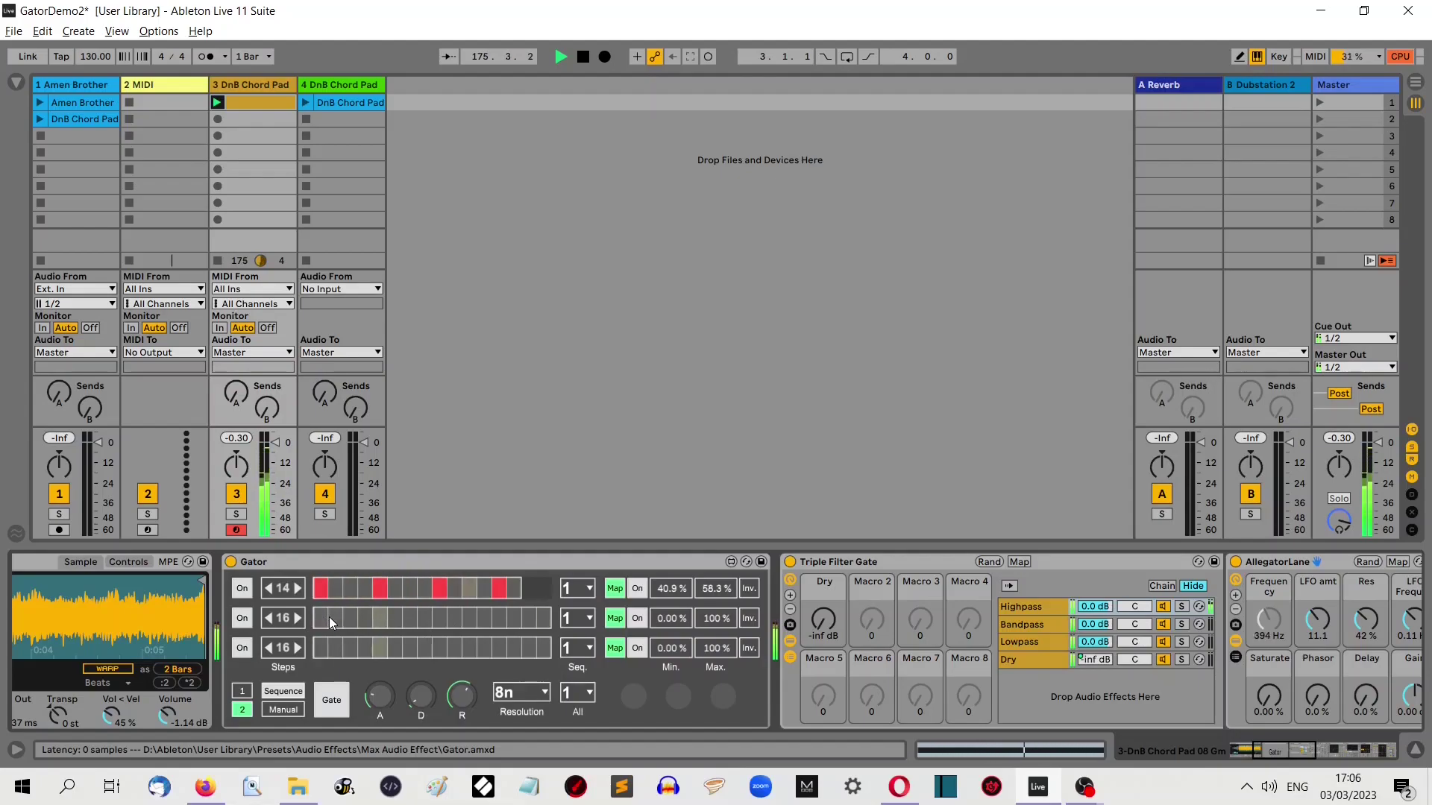
click(350, 618)
click(394, 619)
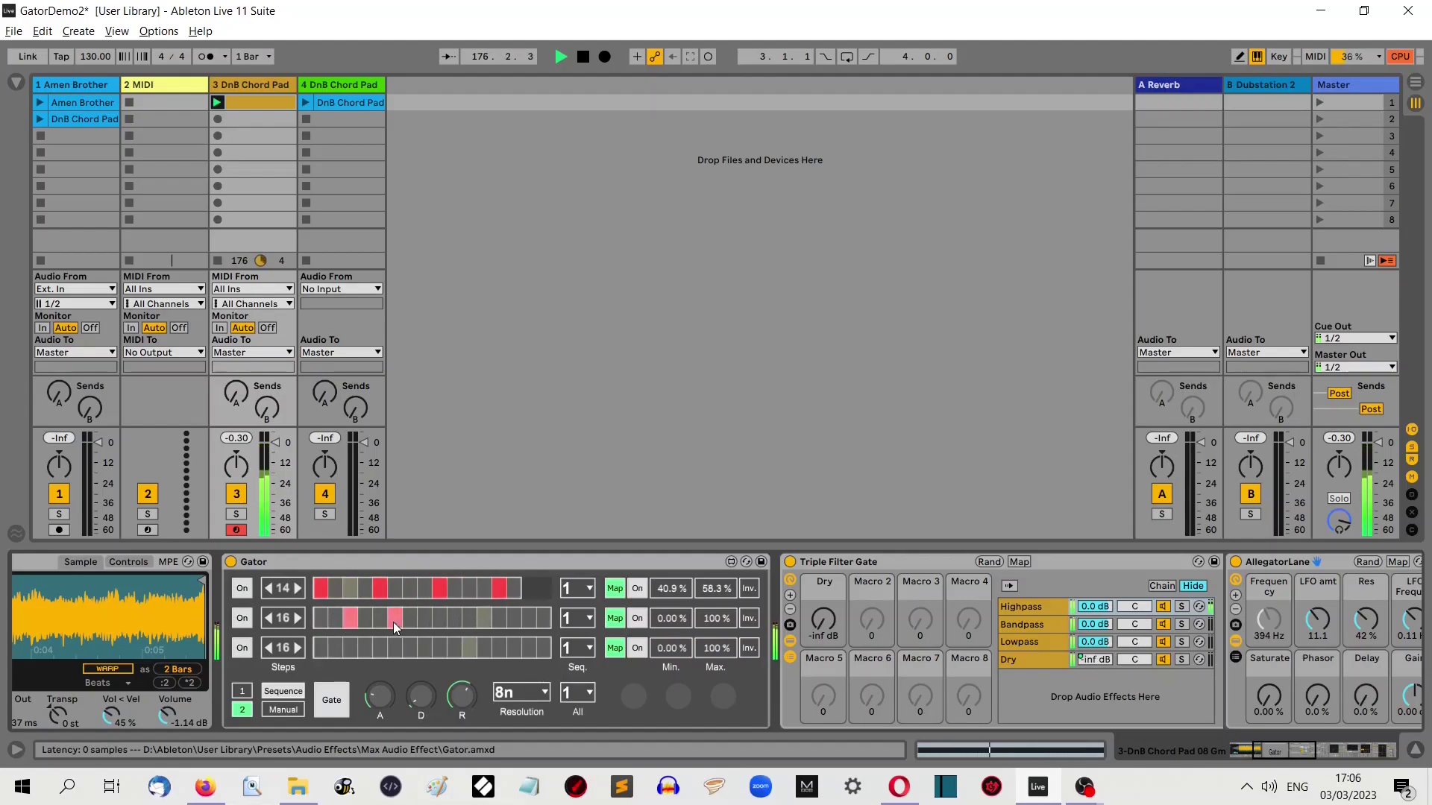
click(456, 620)
click(512, 619)
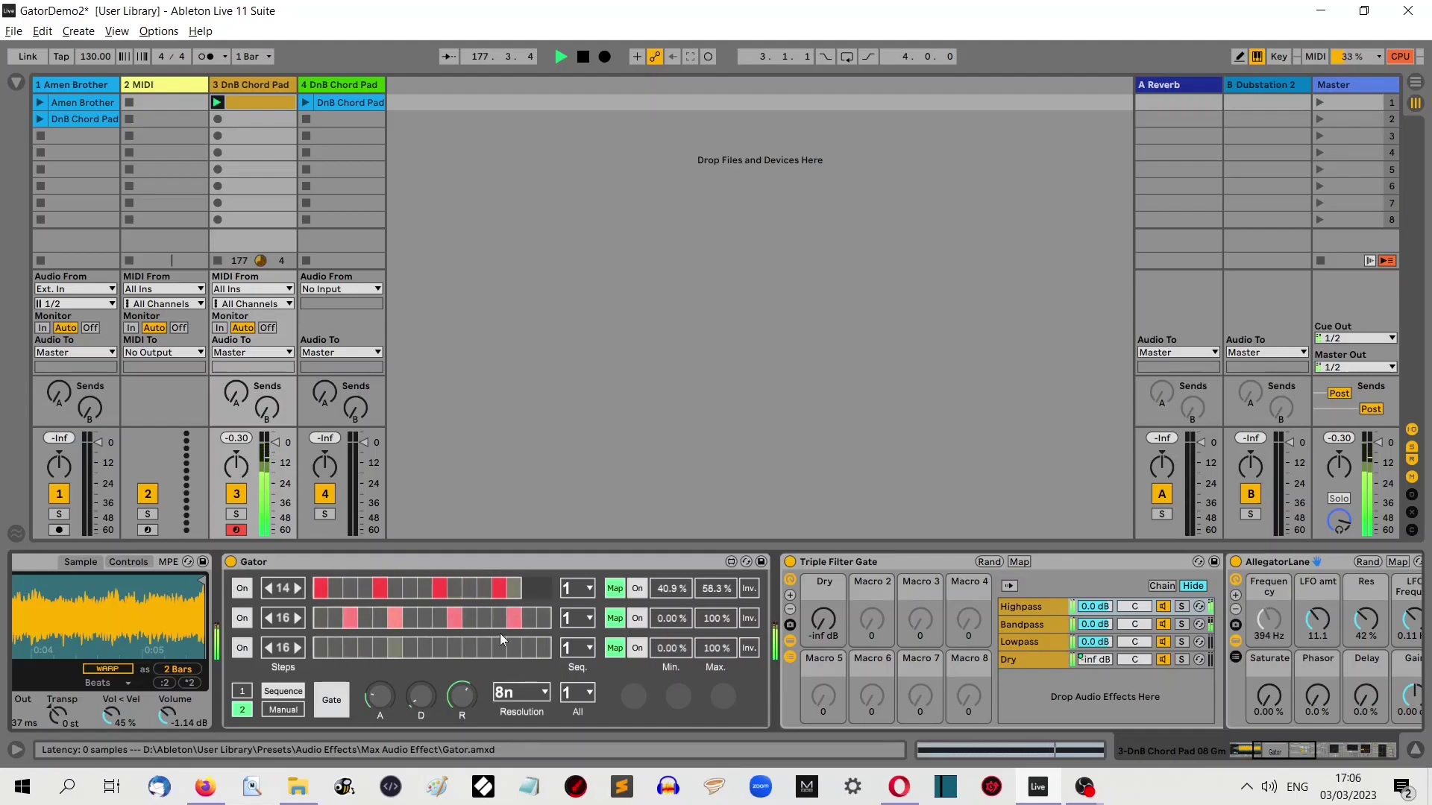
Activate steps 1, 4, 7, 11 and 15 of the third Gator lane.
click(321, 648)
click(364, 648)
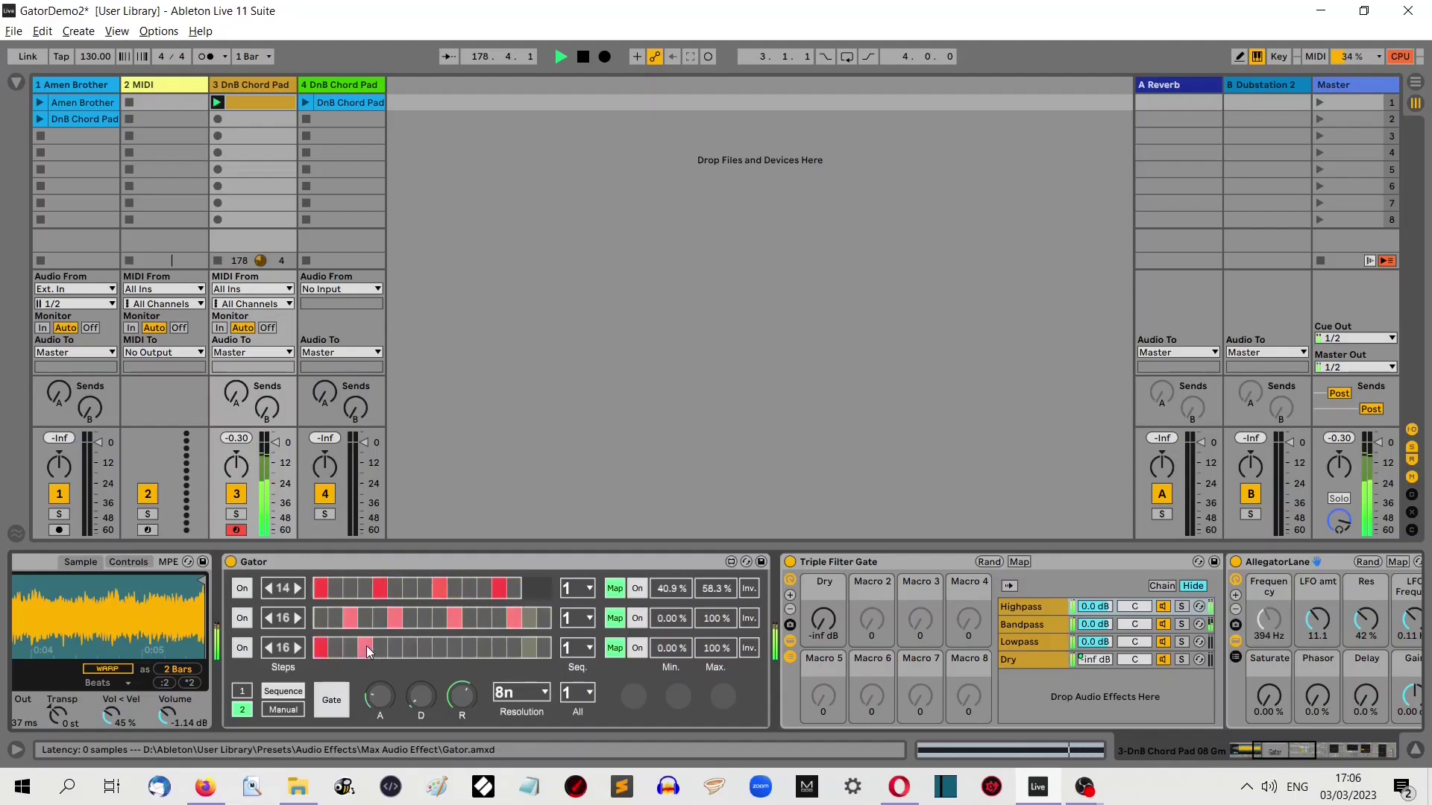
click(410, 648)
click(469, 648)
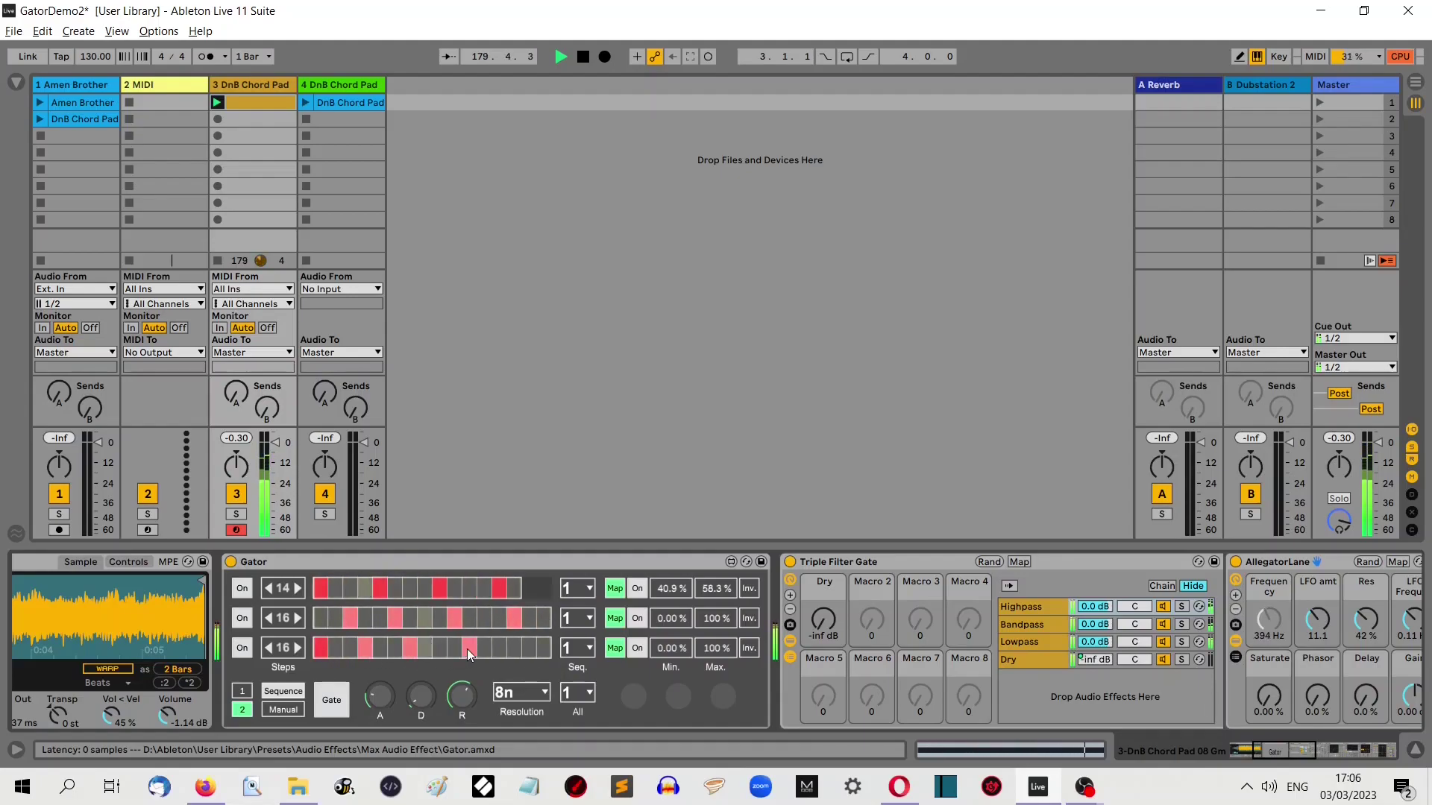
click(530, 647)
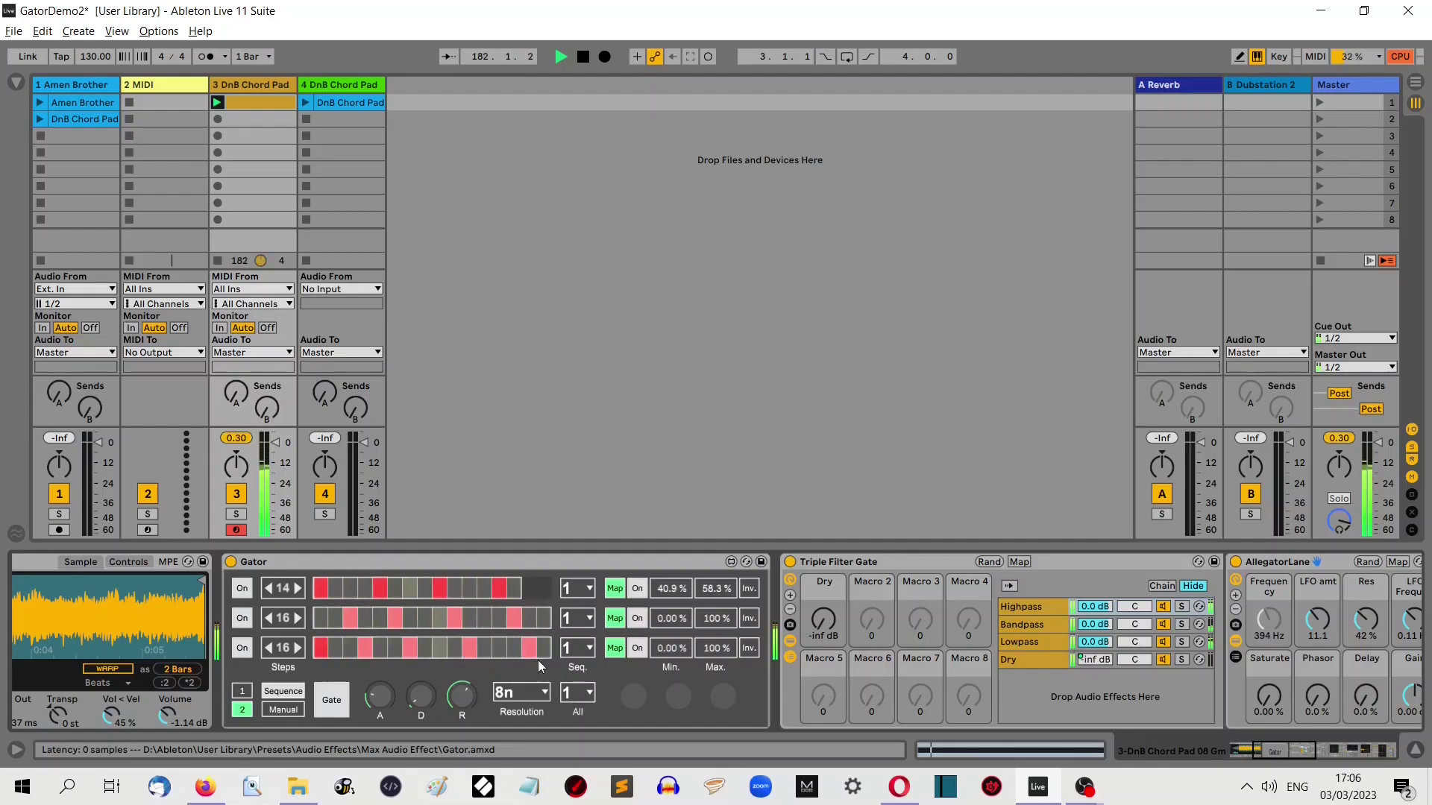
Select the Lowpass chain in the Triple Filter Gate rack and adjust its AllegatorLane Frequency macro.
mouse_move(1300, 750)
mouse_down()
mouse_move(1362, 754)
mouse_move(1286, 749)
mouse_up()
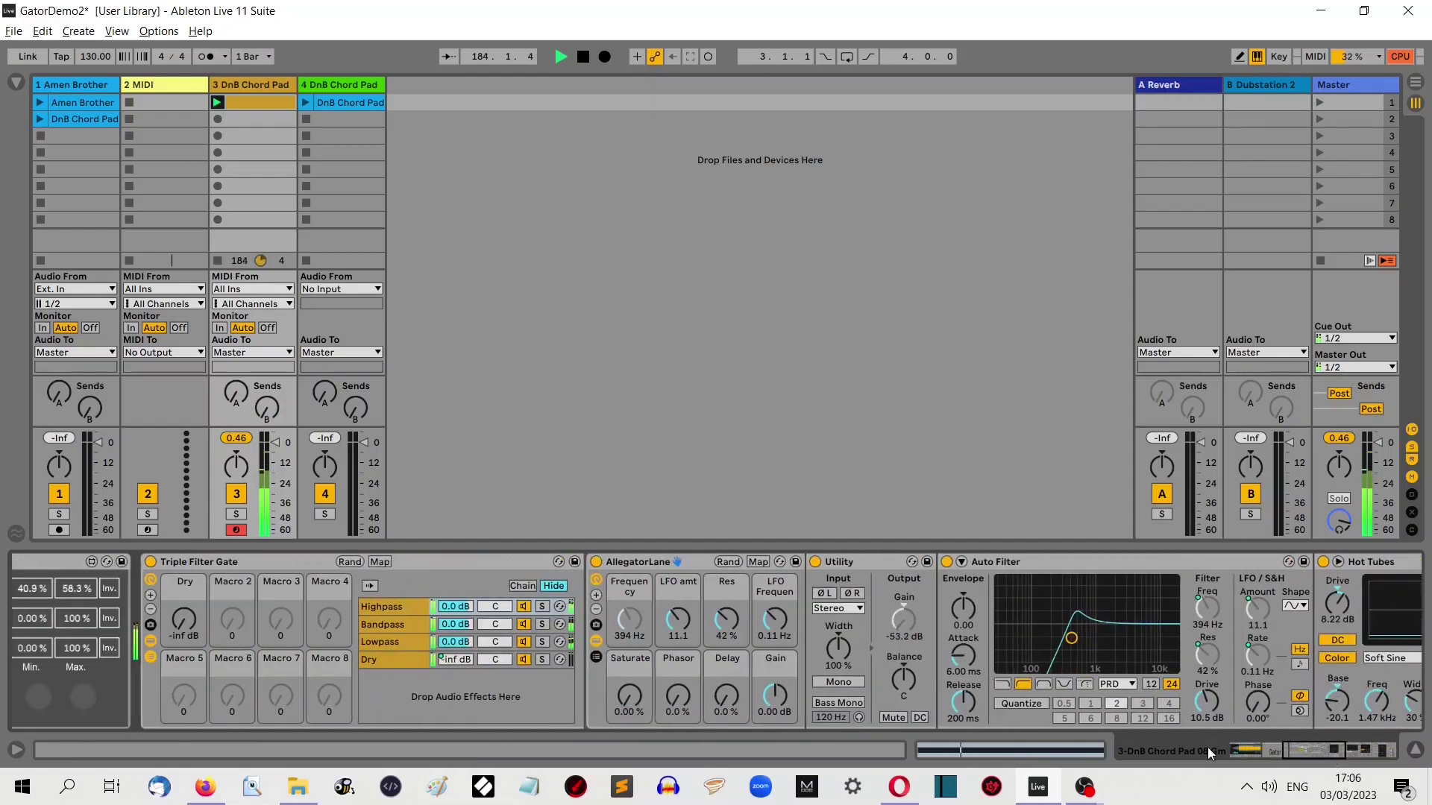
click(410, 649)
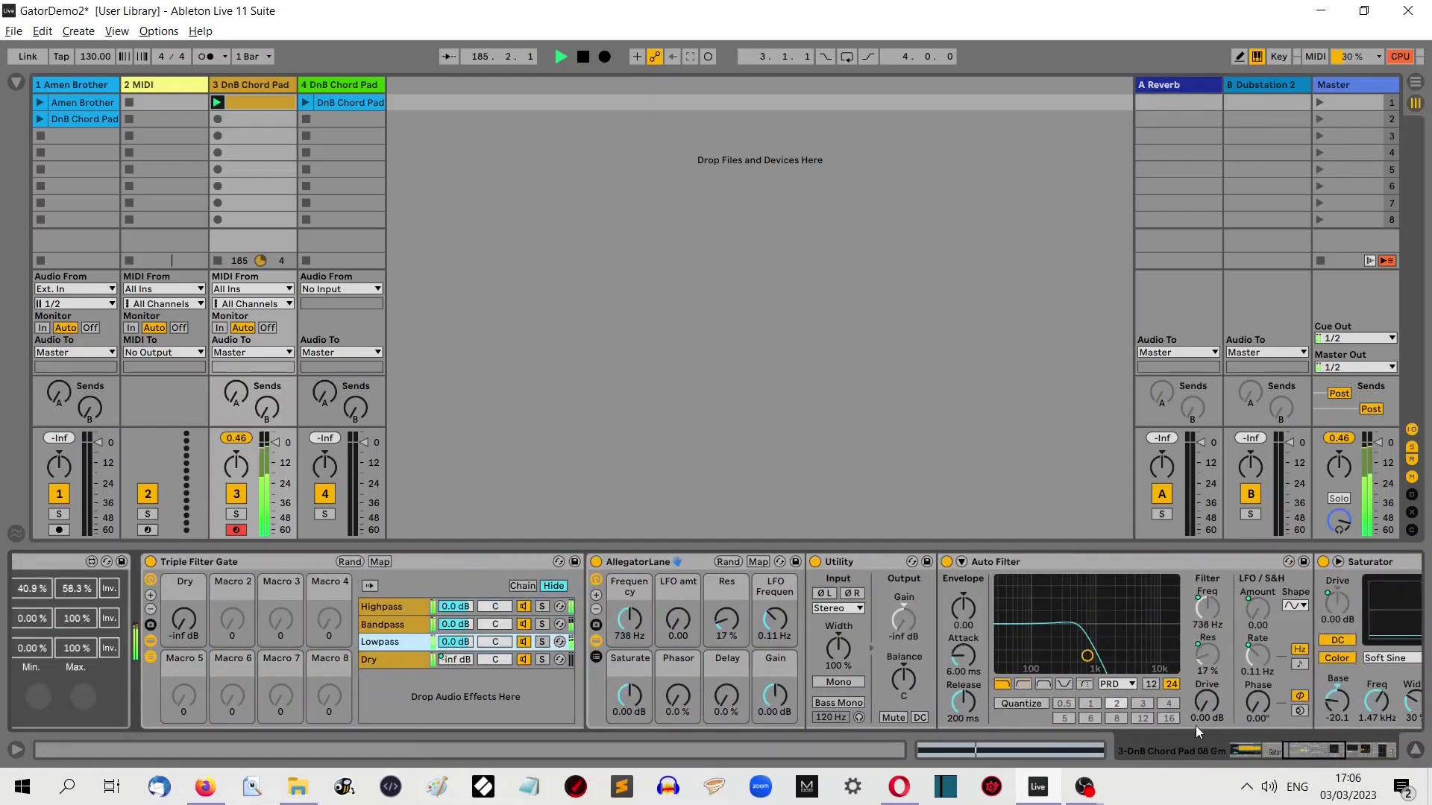
click(1295, 751)
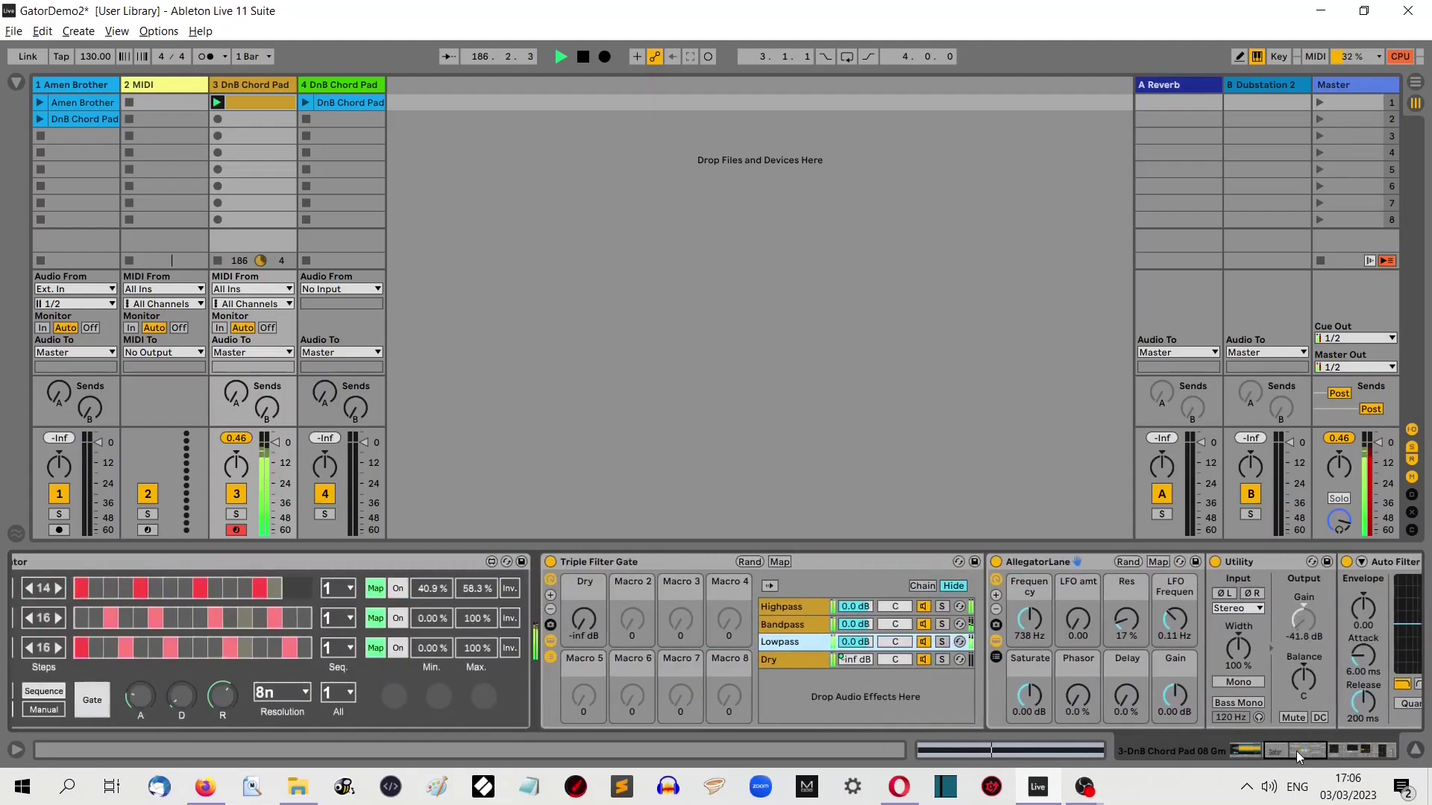
drag(1295, 751, 1300, 750)
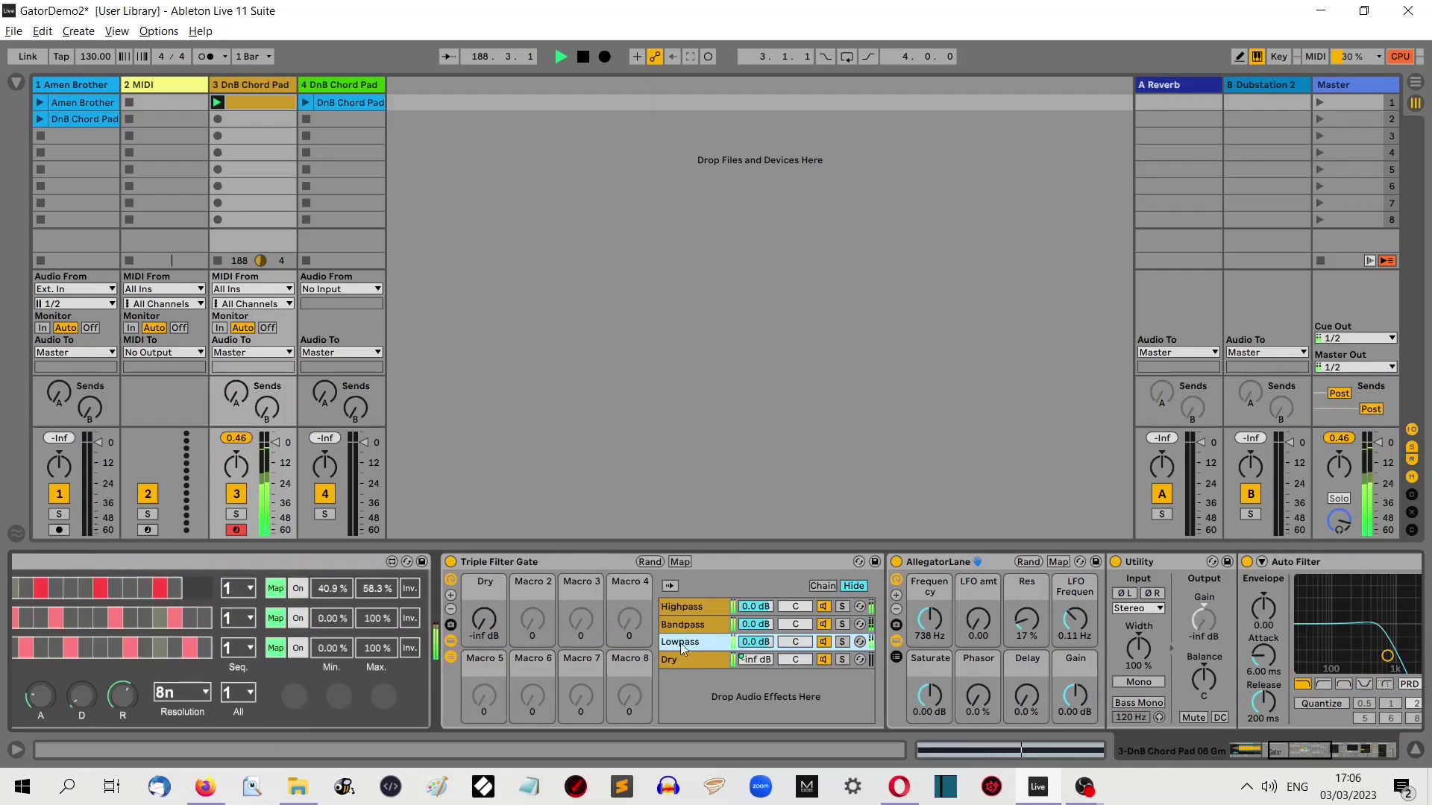
drag(931, 620, 1026, 583)
Raise the Triple Filter Gate rack's Dry macro to about -29.4 dB.
drag(1298, 751, 1277, 753)
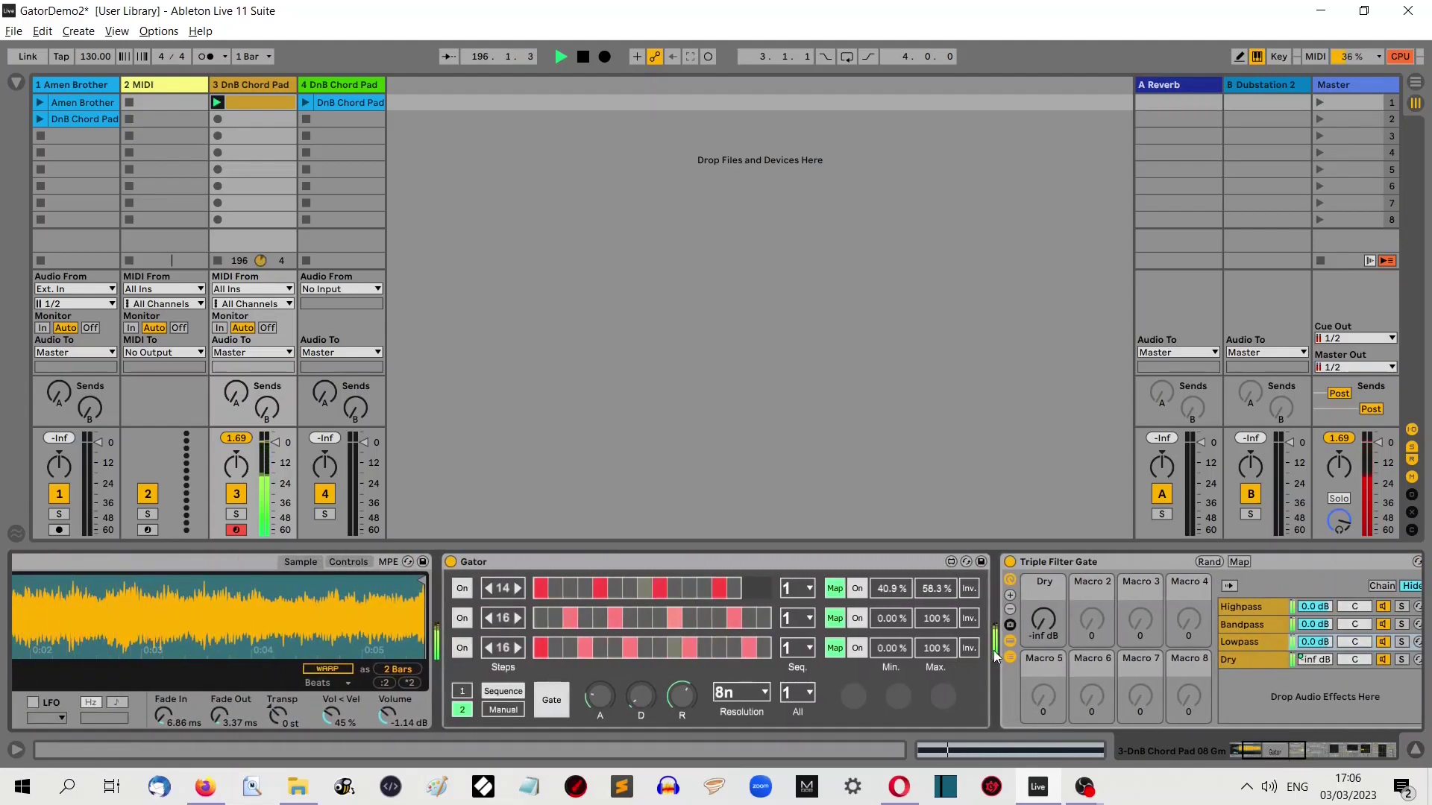
drag(1042, 628, 1041, 606)
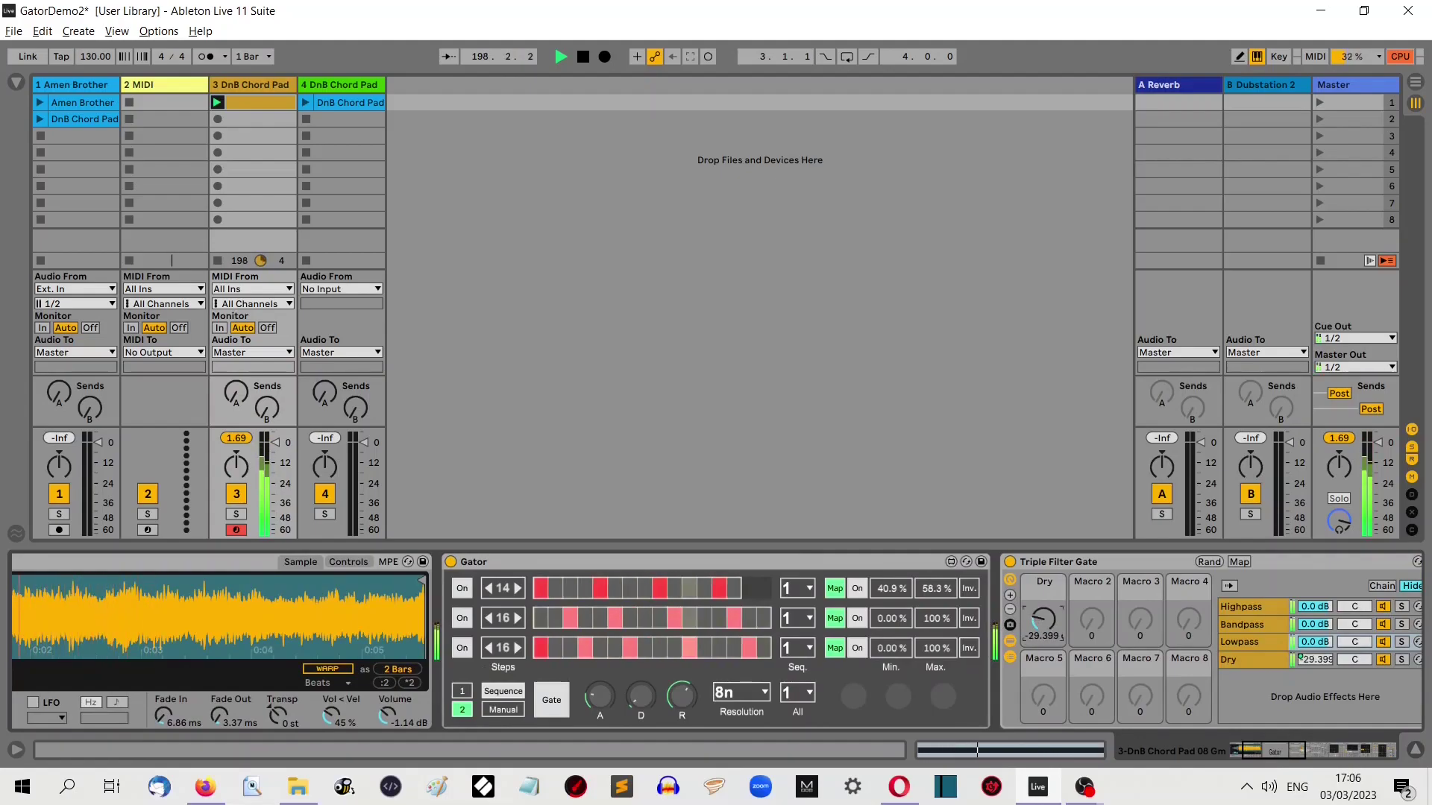
Raise the Triple Filter Gate rack's Dry macro slightly to about -28.6 dB.
drag(1043, 619, 1043, 621)
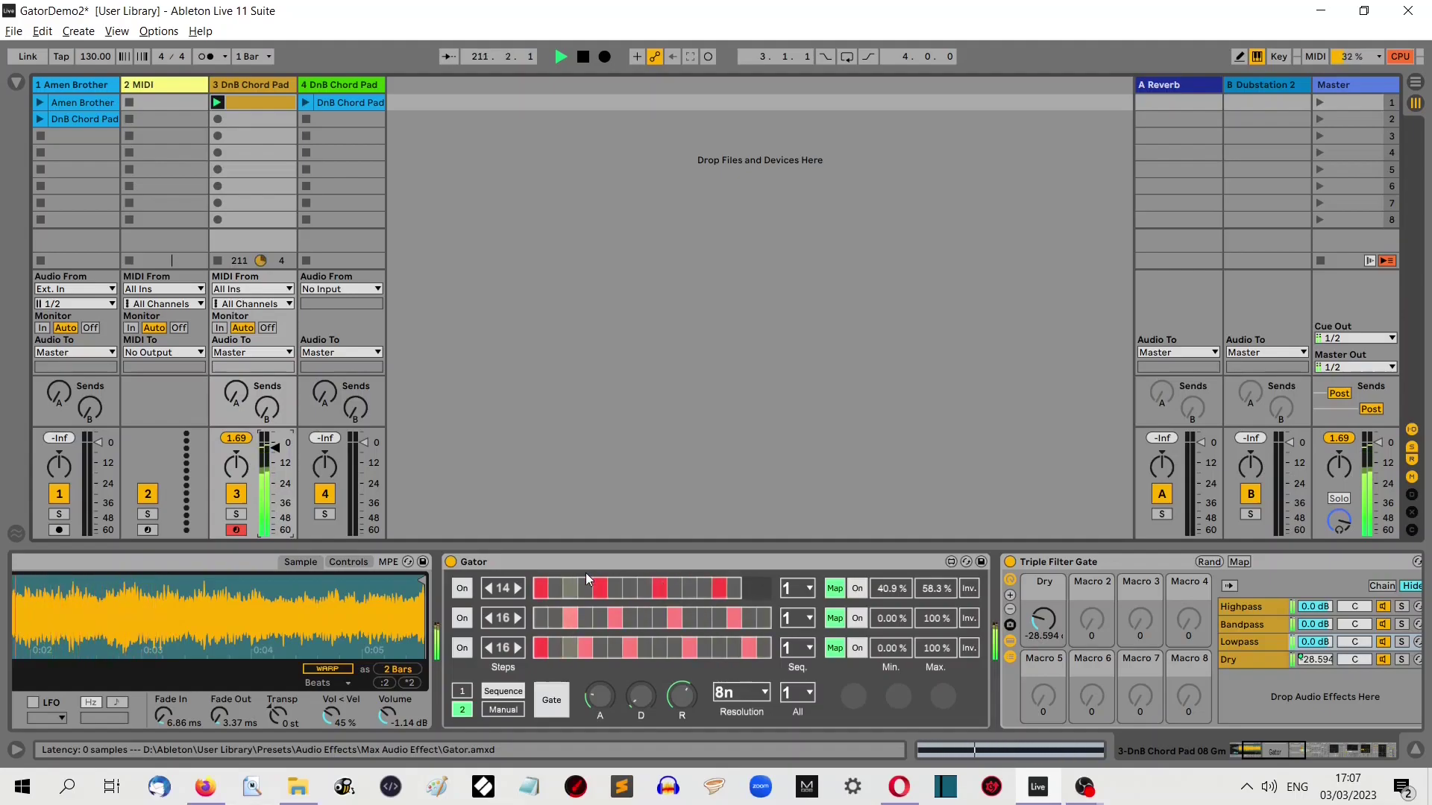
In Gator's probability view, lower the chance of lane 1 step 5, lane 2 steps 3, 10 and 14, and lane 3 steps 4, 7 and 11.
click(550, 707)
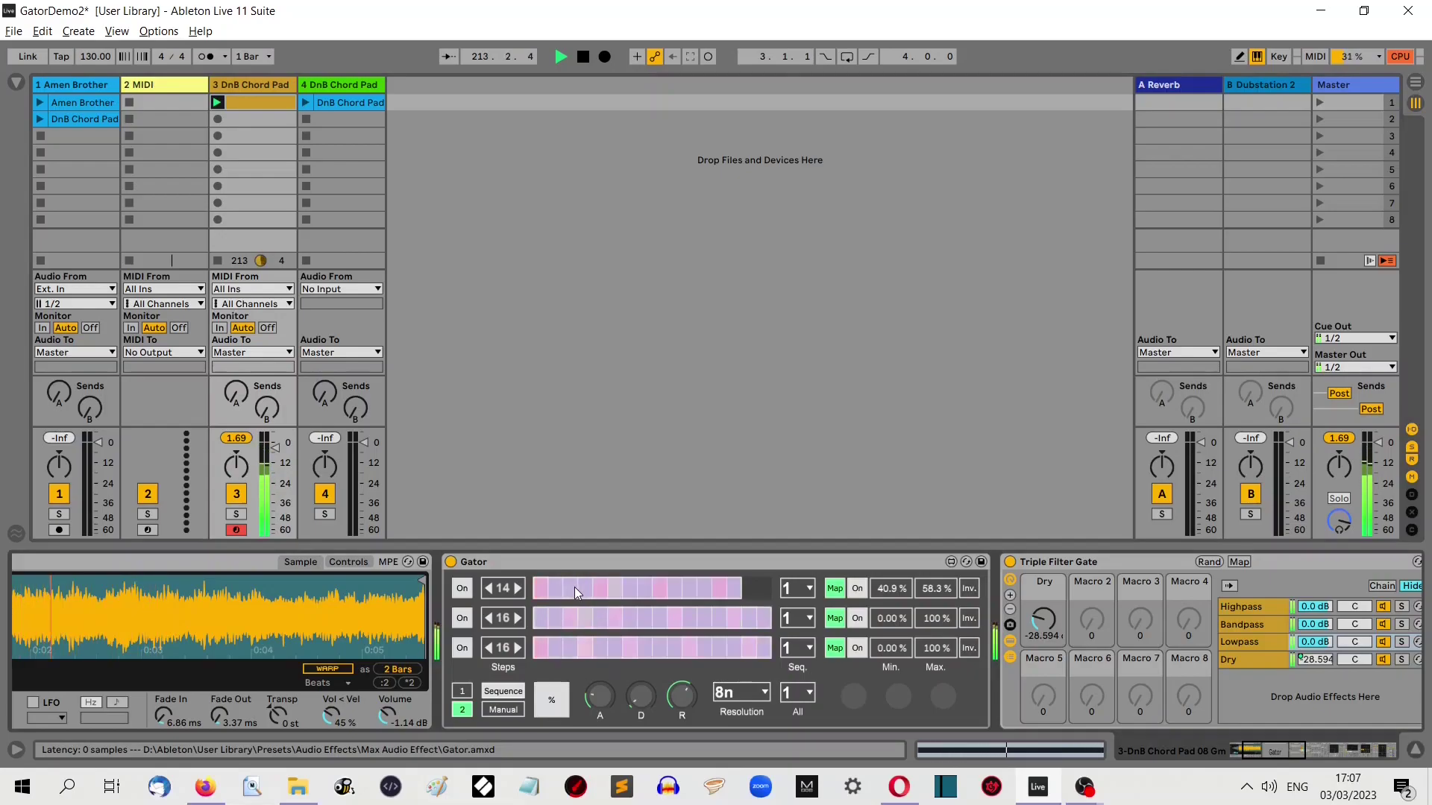
click(597, 586)
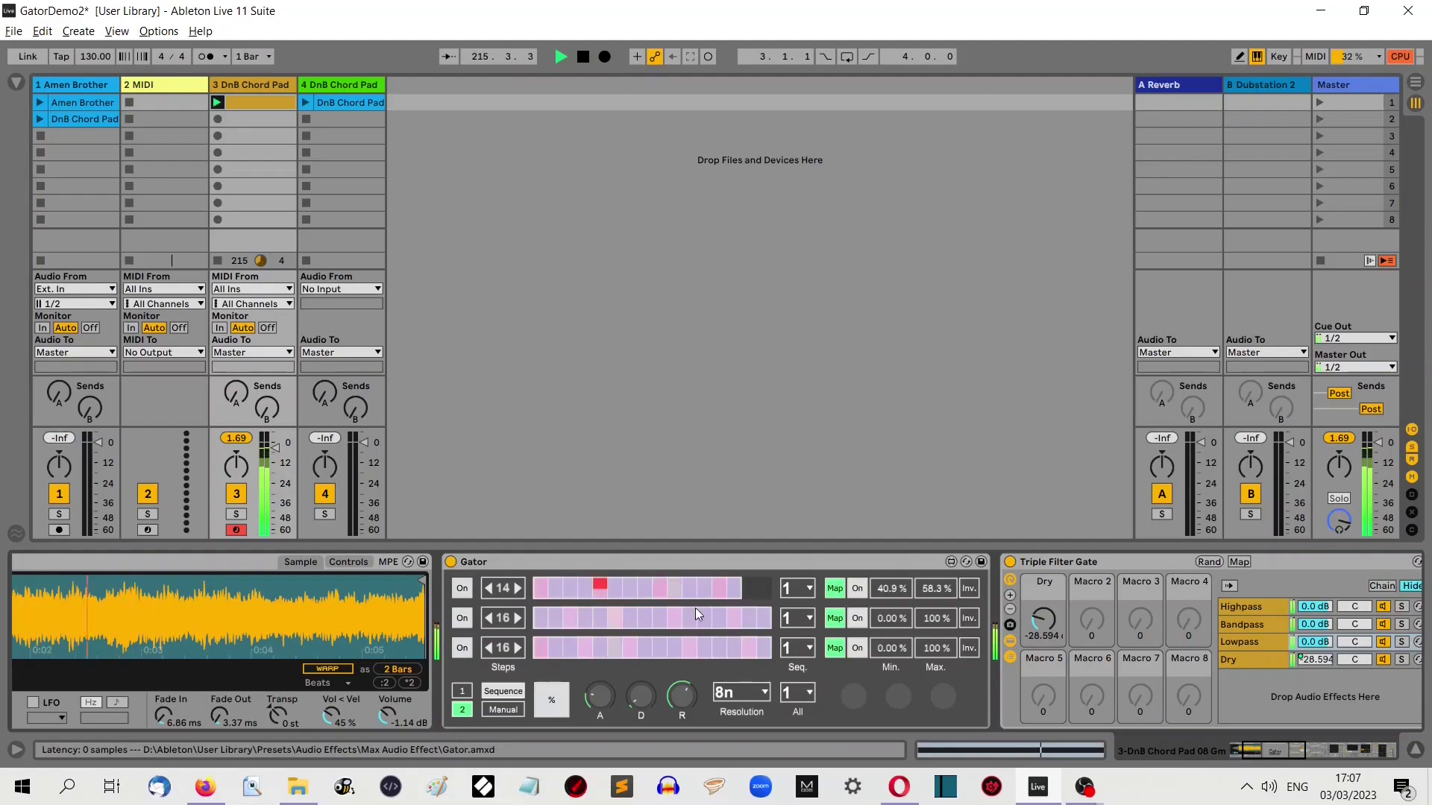
click(675, 619)
click(633, 646)
click(588, 647)
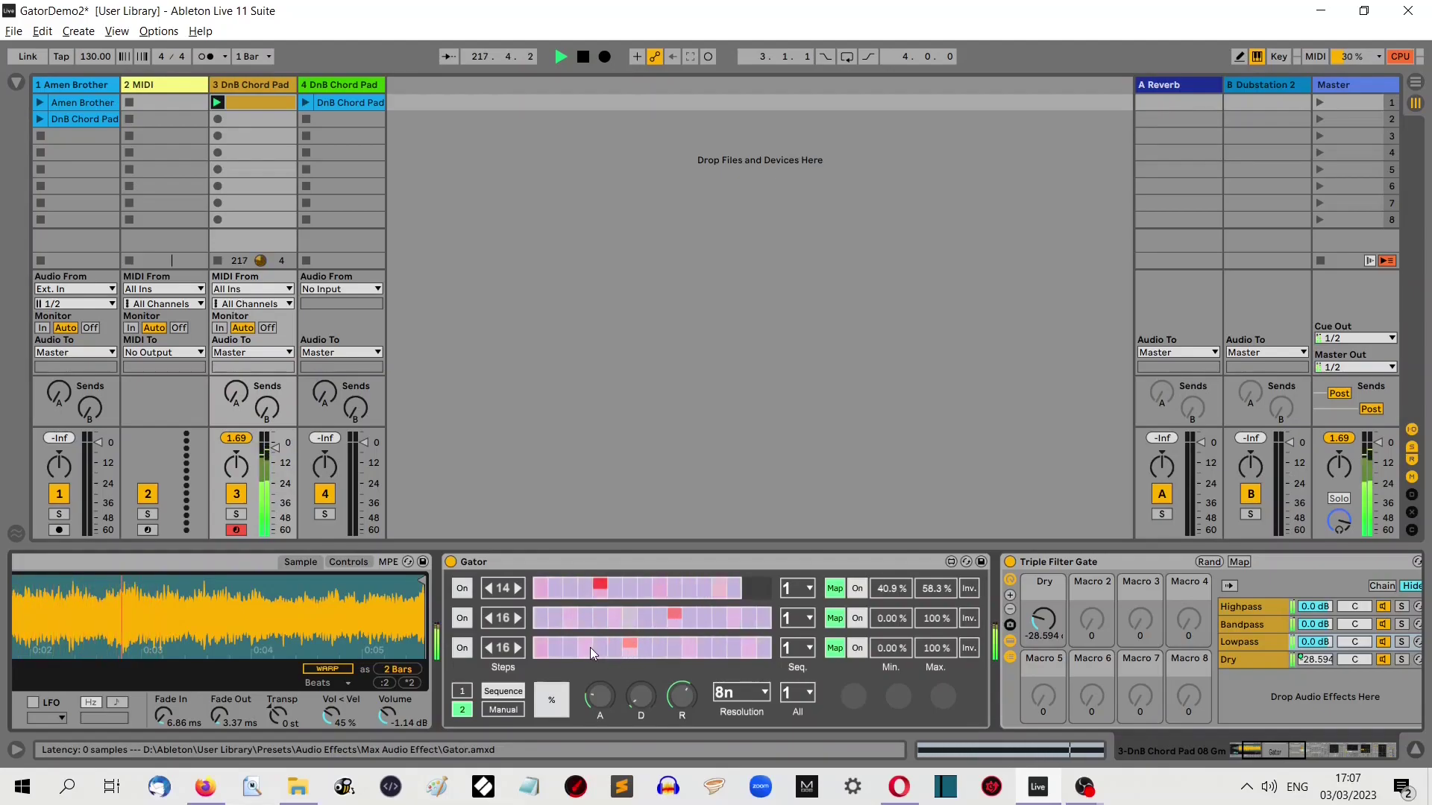
click(691, 649)
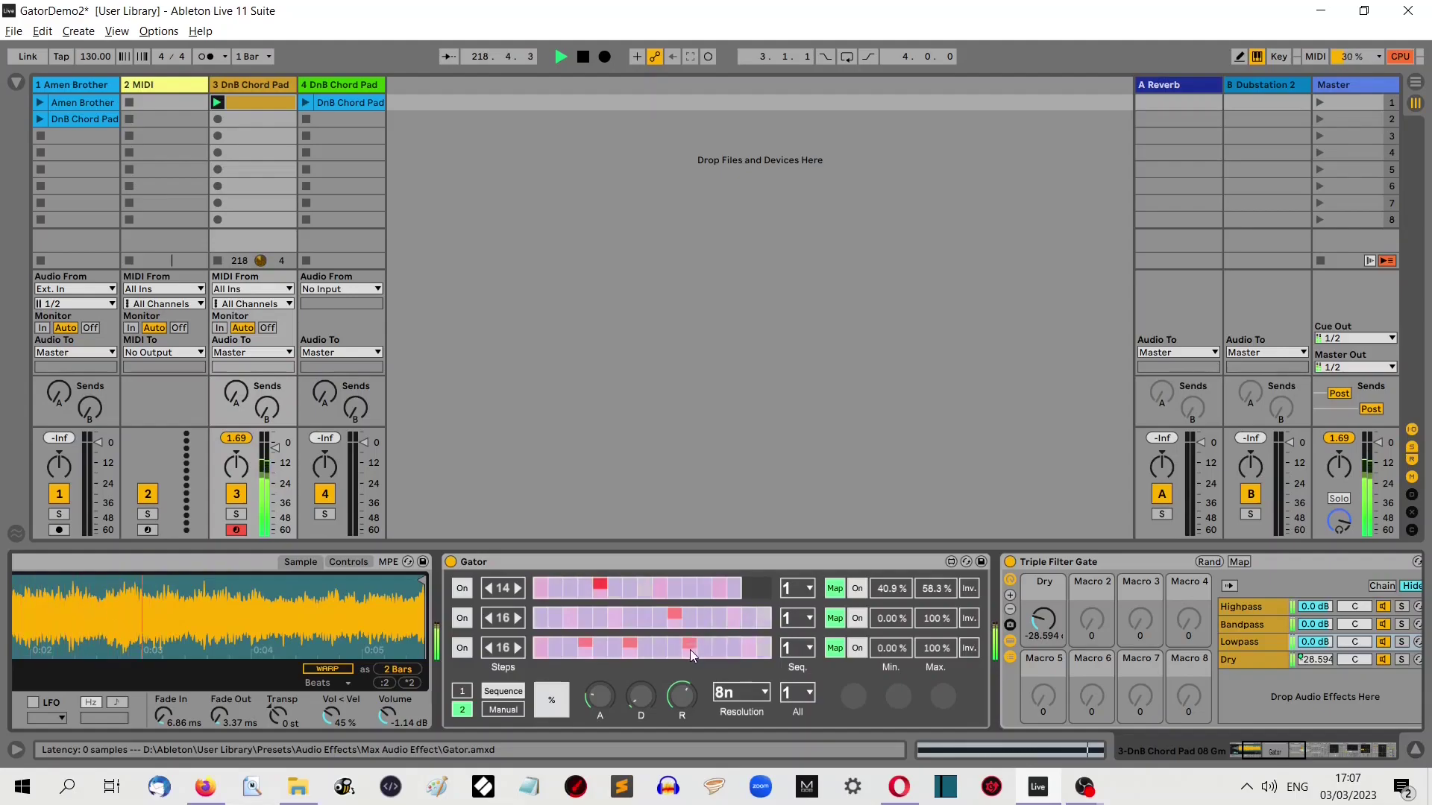
click(734, 616)
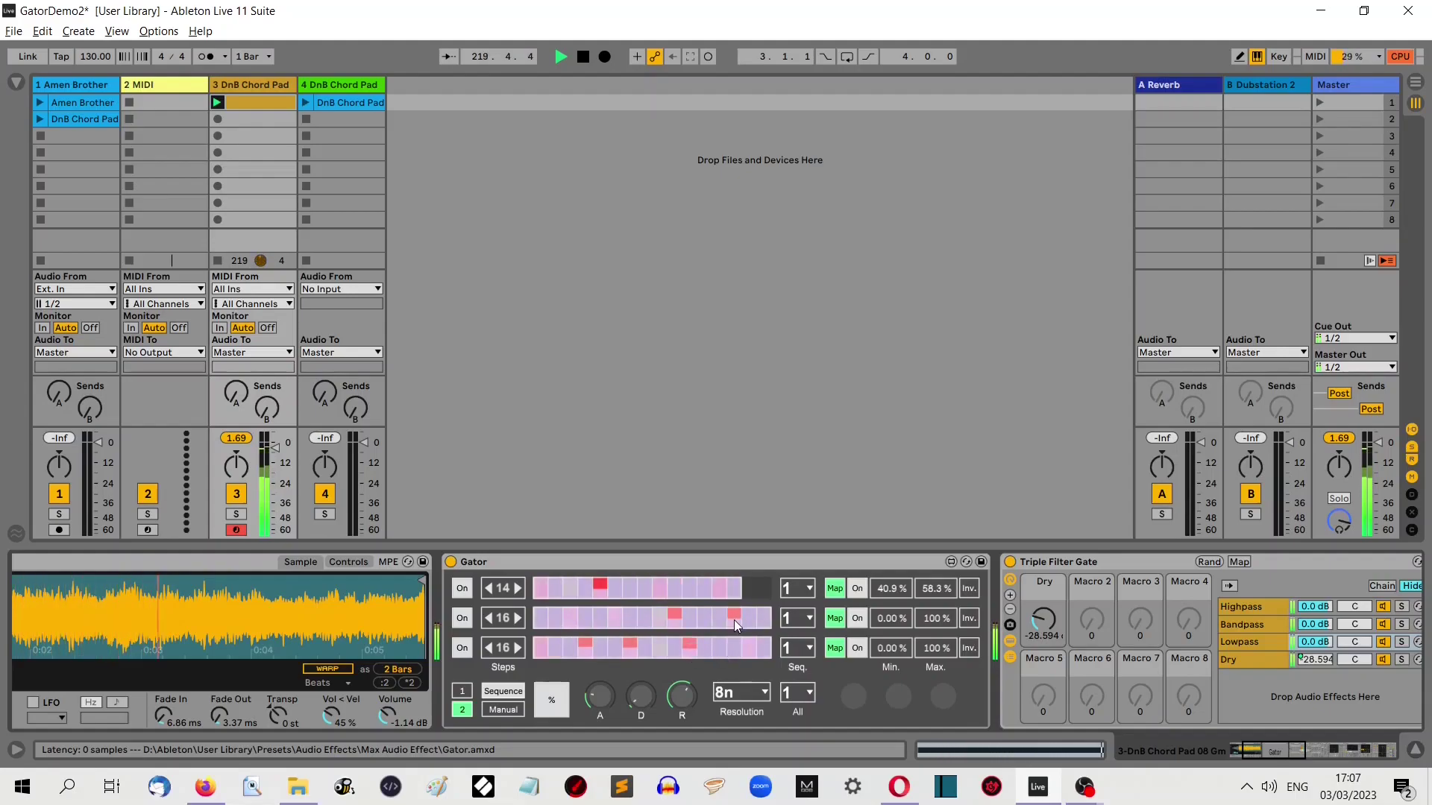
click(568, 616)
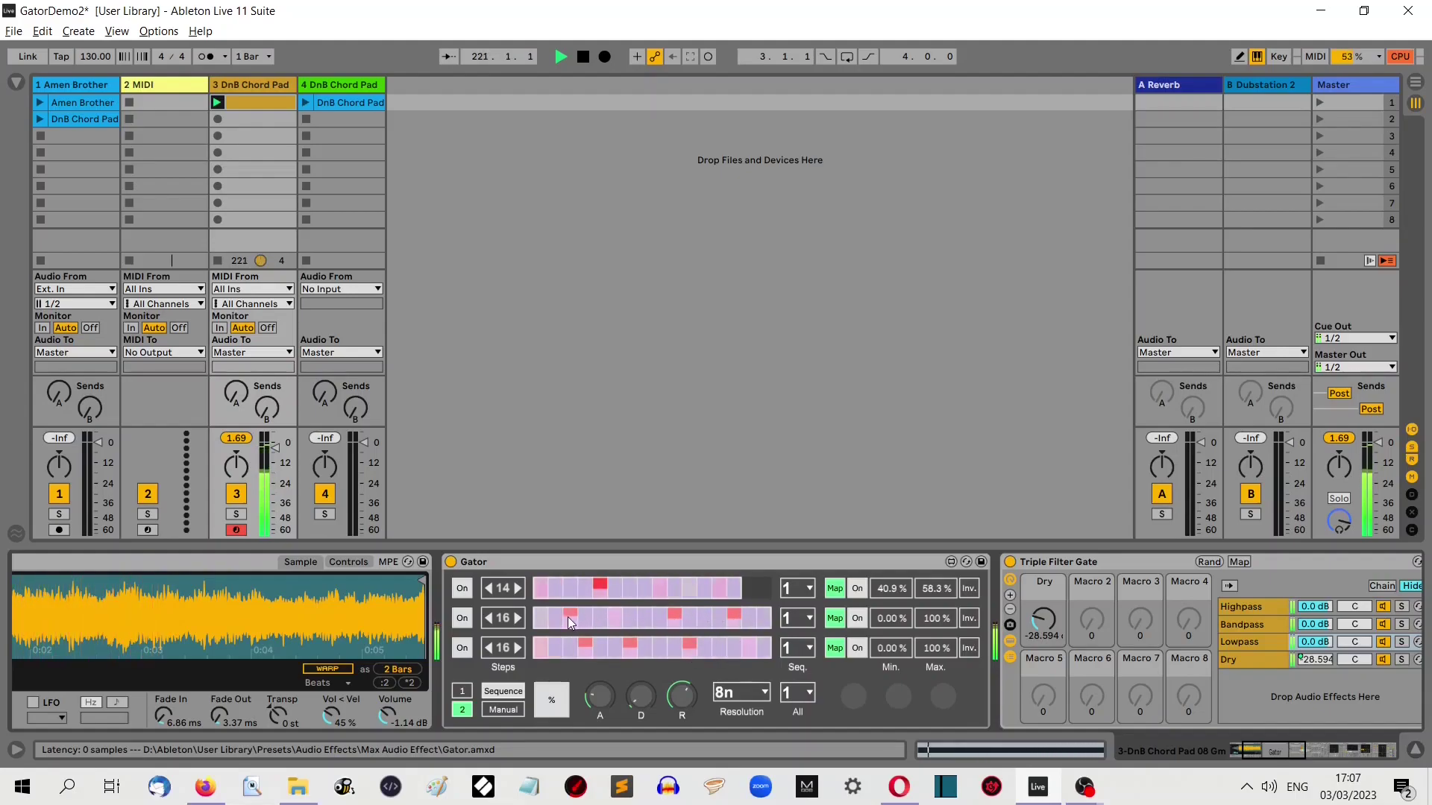
Shorten the third Gator lane to 10 steps and return the step display to Gate.
click(489, 649)
click(489, 649)
click(489, 649)
click(490, 649)
click(489, 649)
click(489, 648)
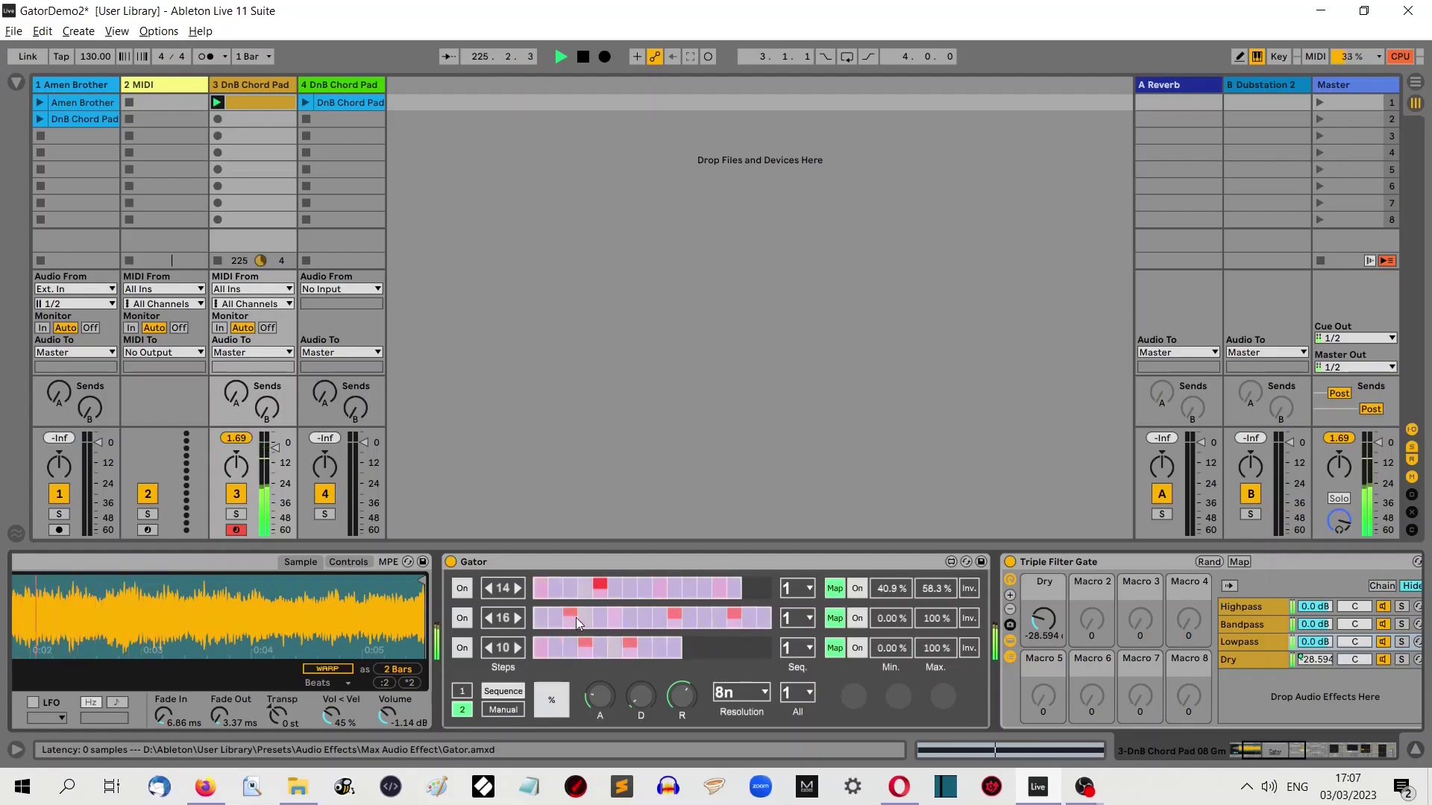
click(551, 704)
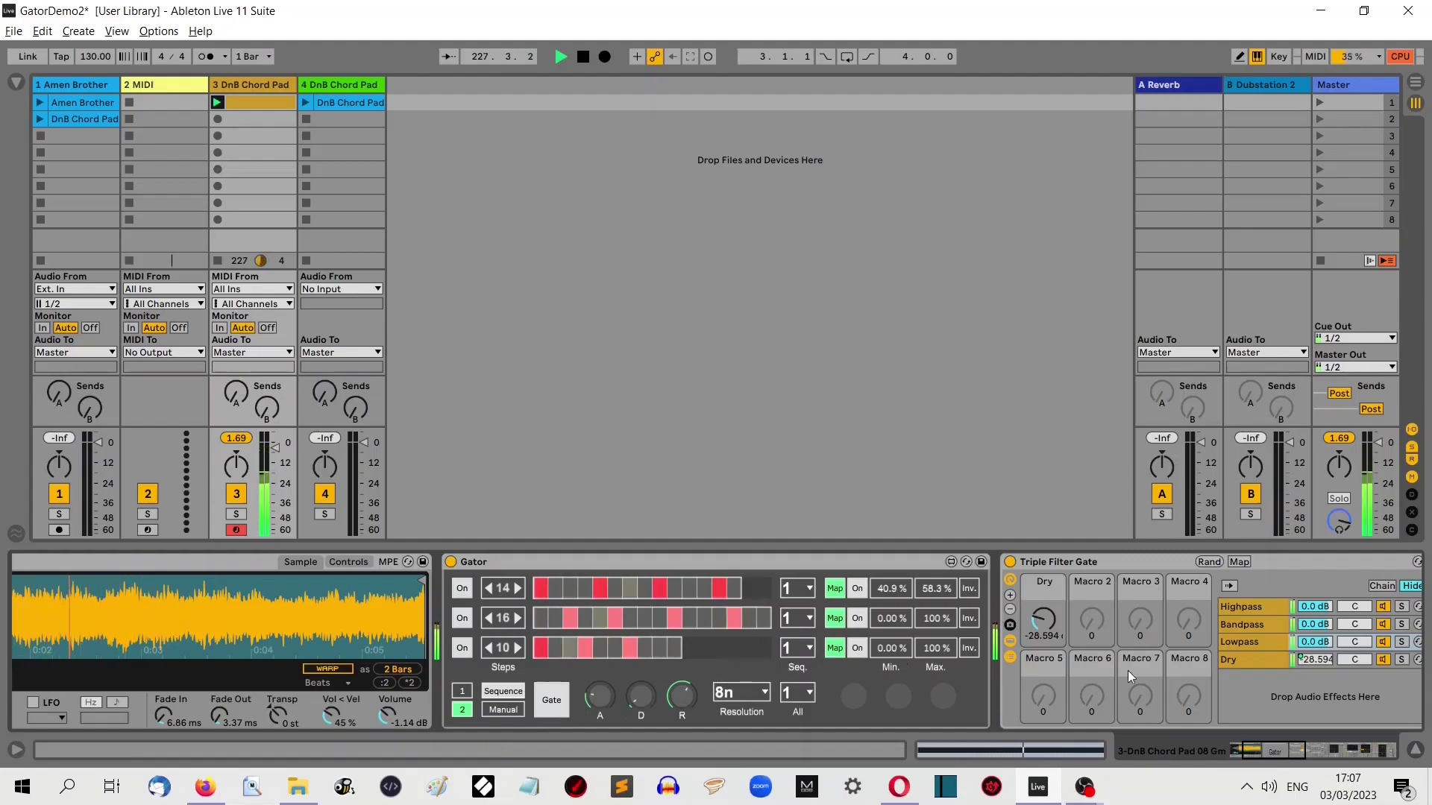
Set the AllegatorLane Delay macro to 65 % on the Bandpass chain and 20 % on the Highpass chain.
drag(1287, 750, 1314, 746)
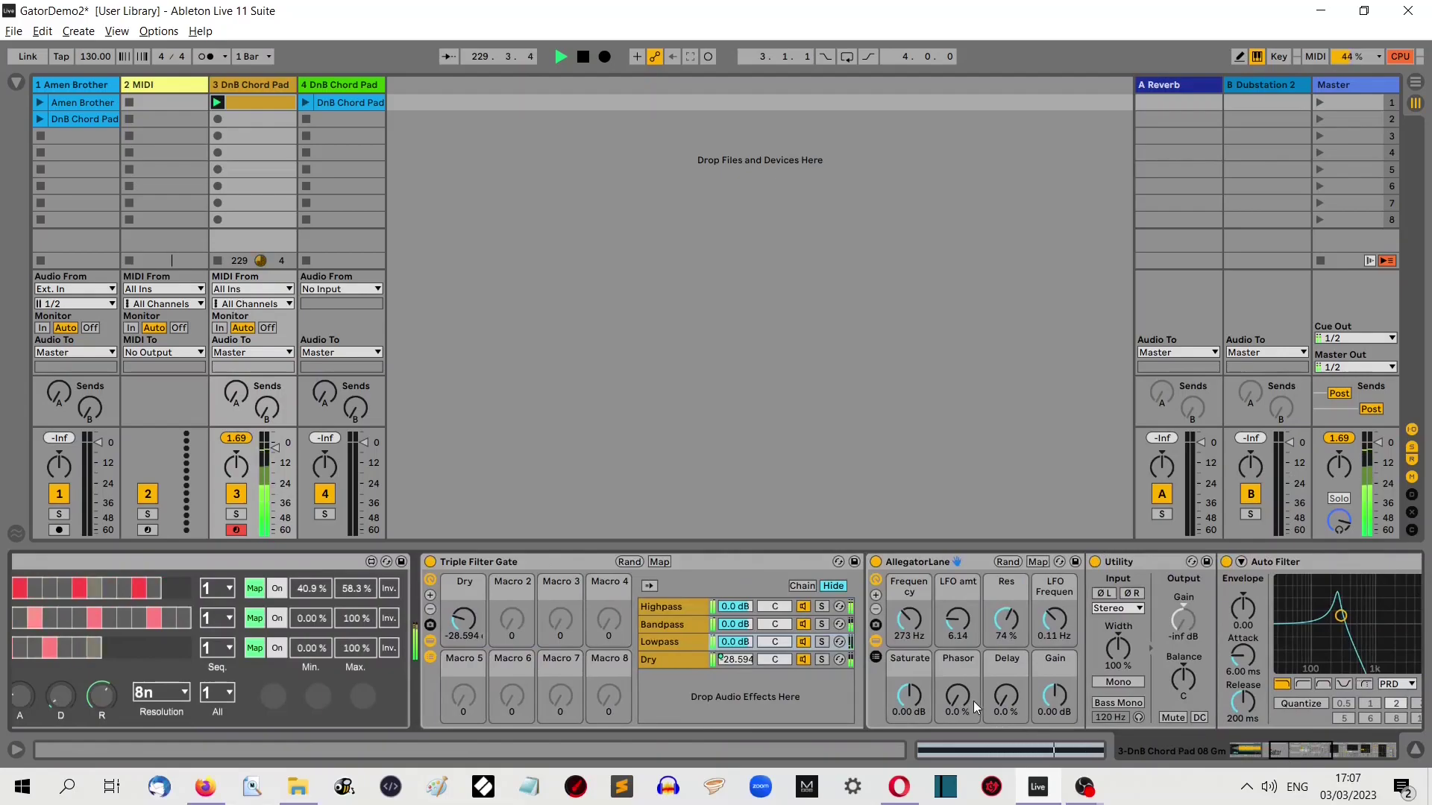
click(661, 624)
mouse_move(1006, 695)
mouse_down()
mouse_move(1006, 660)
mouse_move(996, 686)
mouse_up()
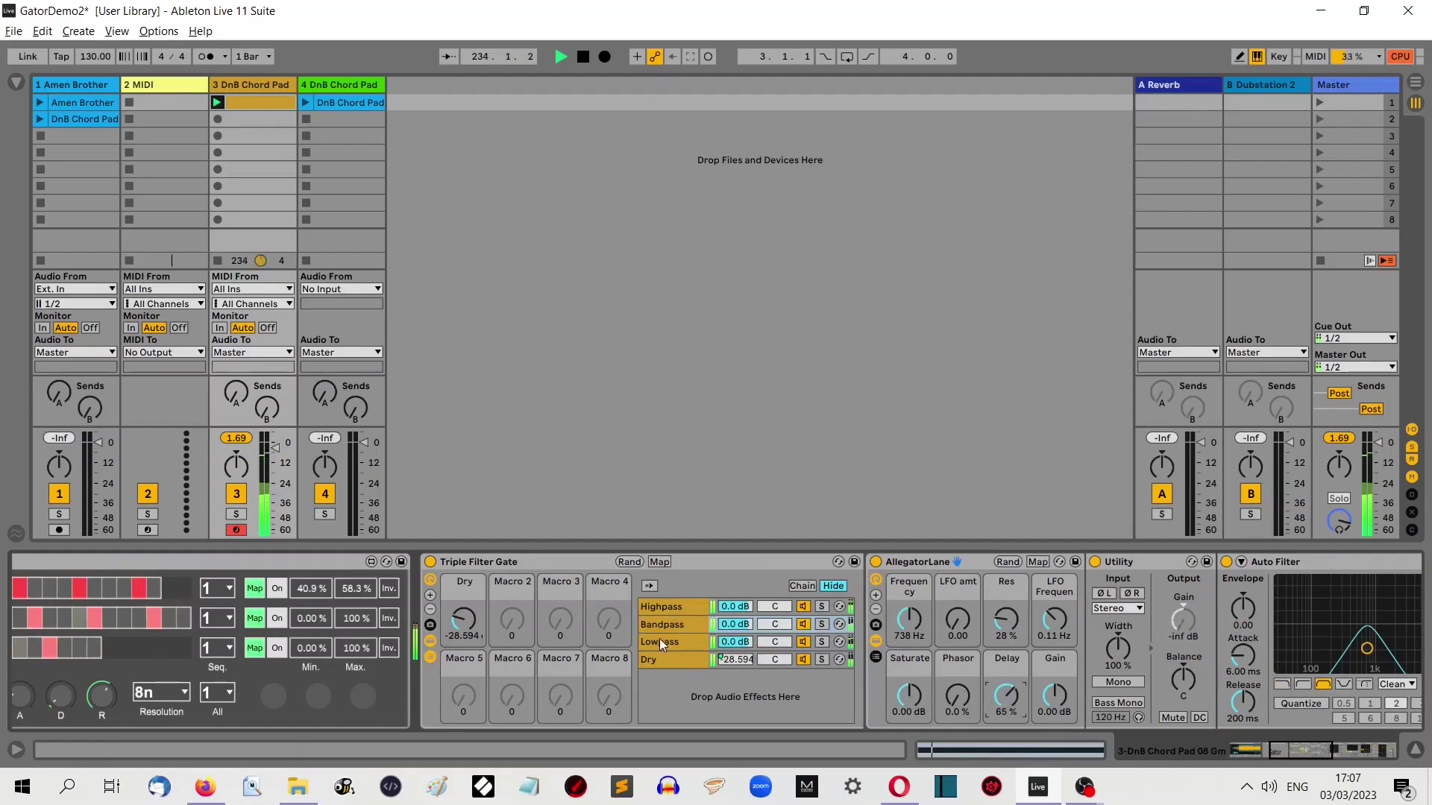
drag(986, 691, 986, 724)
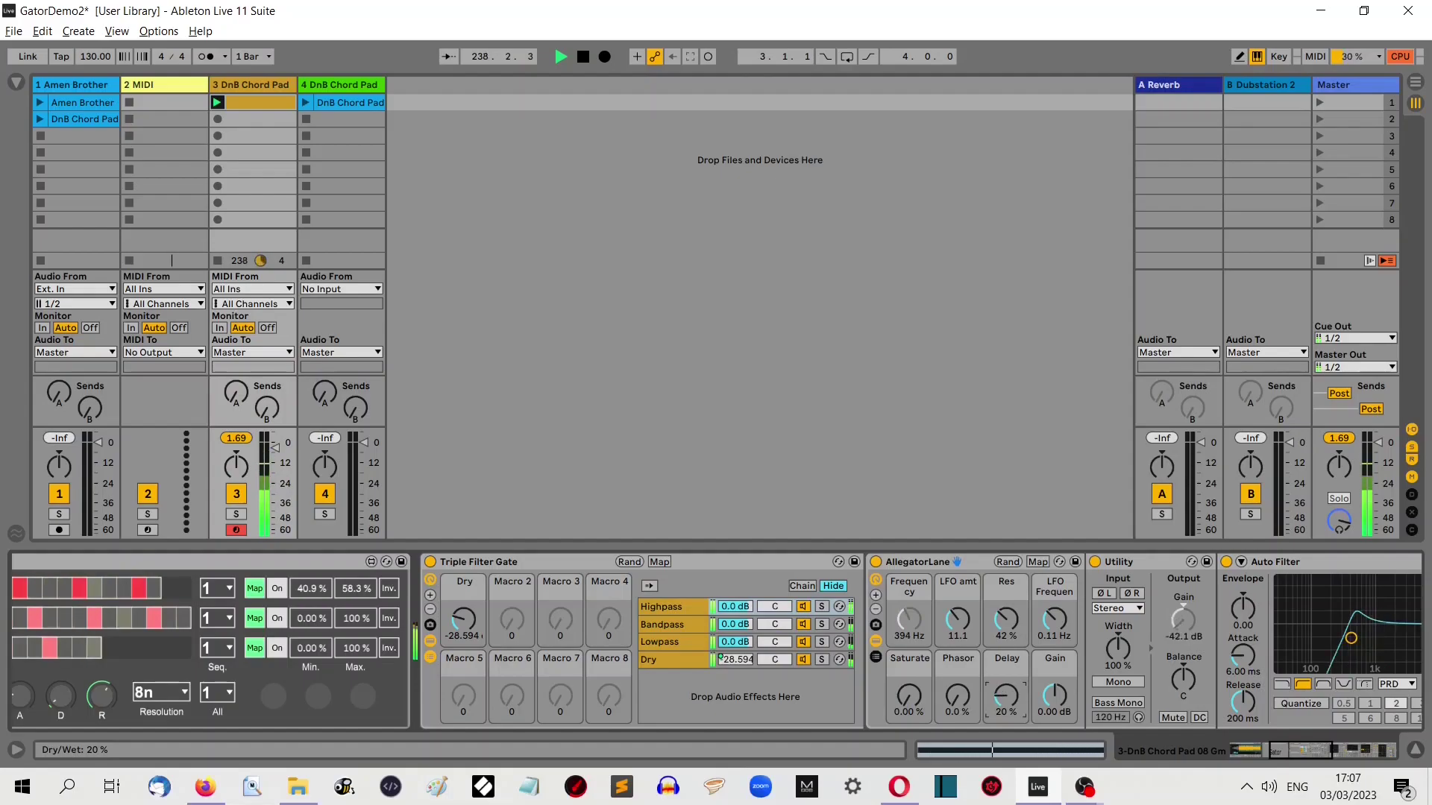
Switch the Gator device to Manual mode.
drag(1303, 752, 1256, 751)
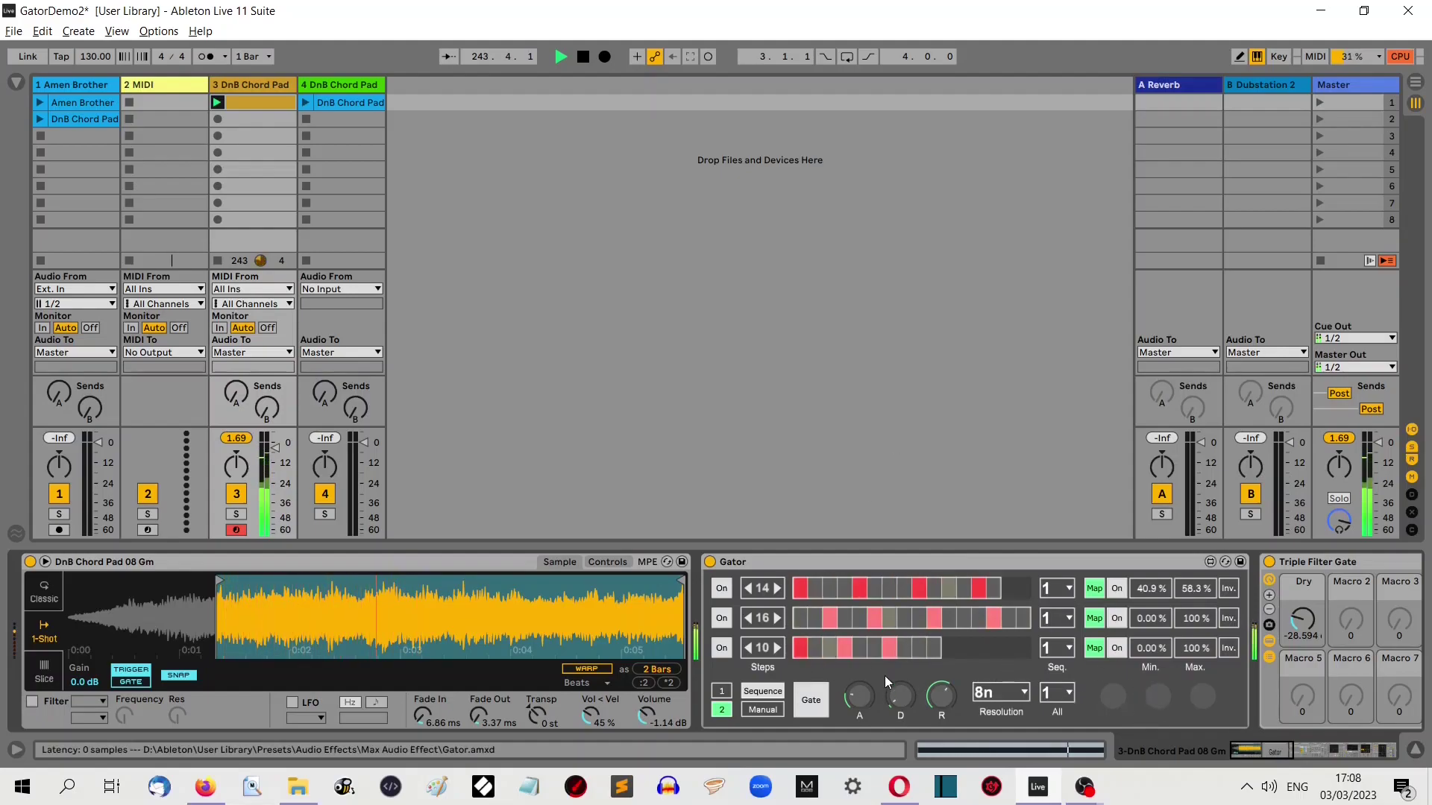
click(765, 710)
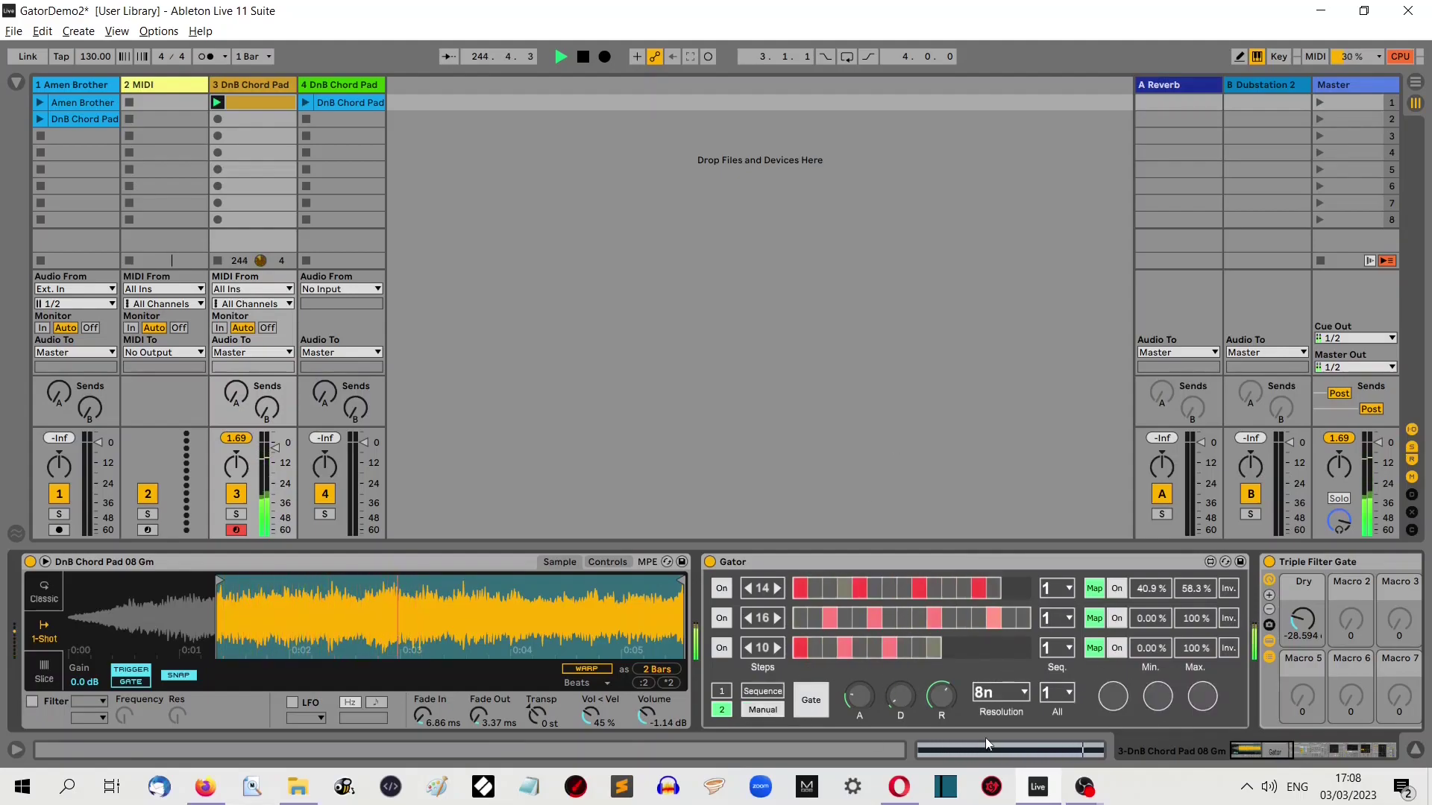